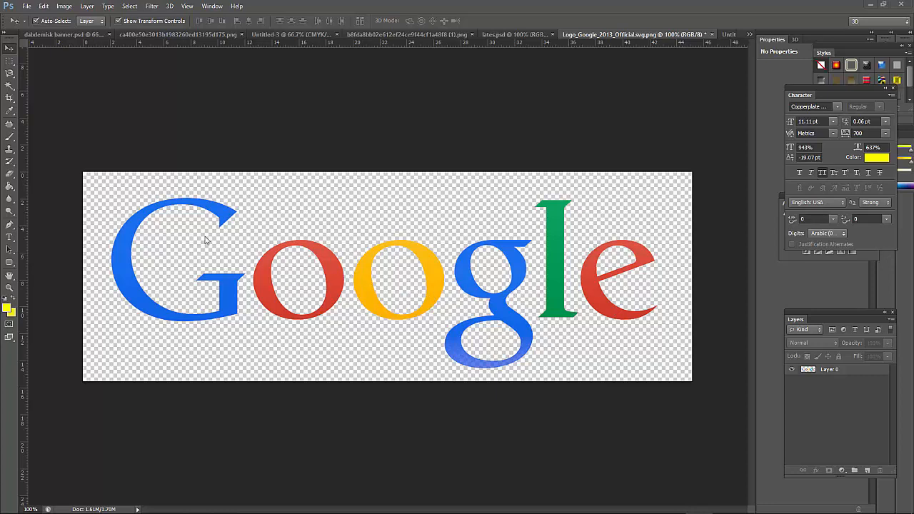
# Step: Create a new Photo document, Landscape 4 x 6, in RGB Color, and place the Google logo document directly before it
pyautogui.click(555, 238)
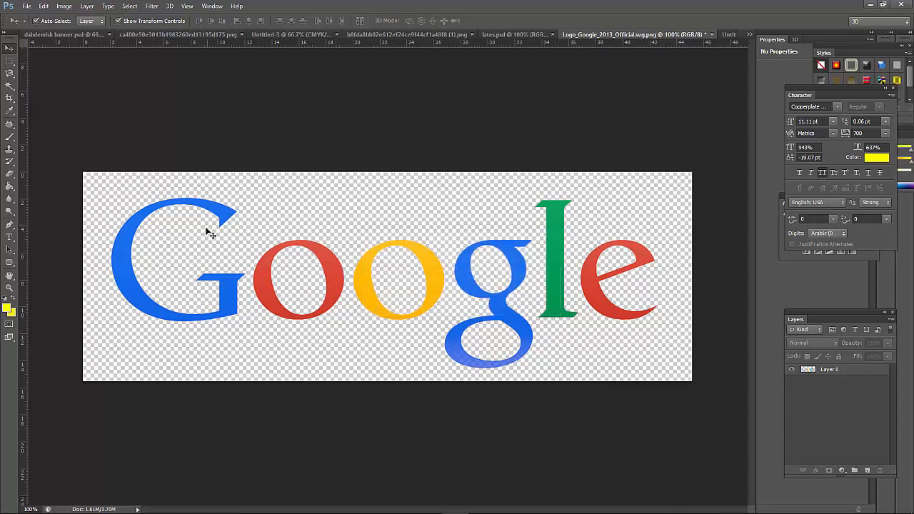
pyautogui.hotkey('ctrl', 'n')
pyautogui.click(464, 202)
pyautogui.click(410, 261)
pyautogui.click(457, 217)
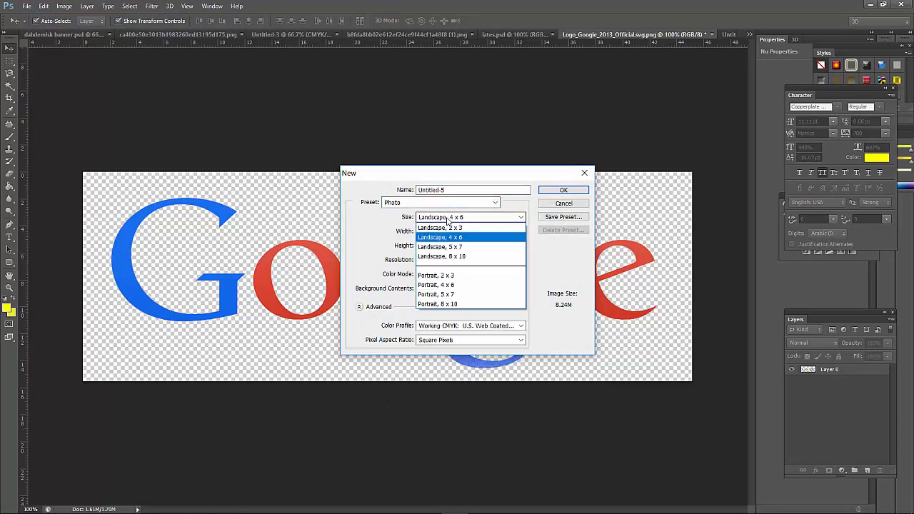
pyautogui.click(447, 239)
pyautogui.click(455, 275)
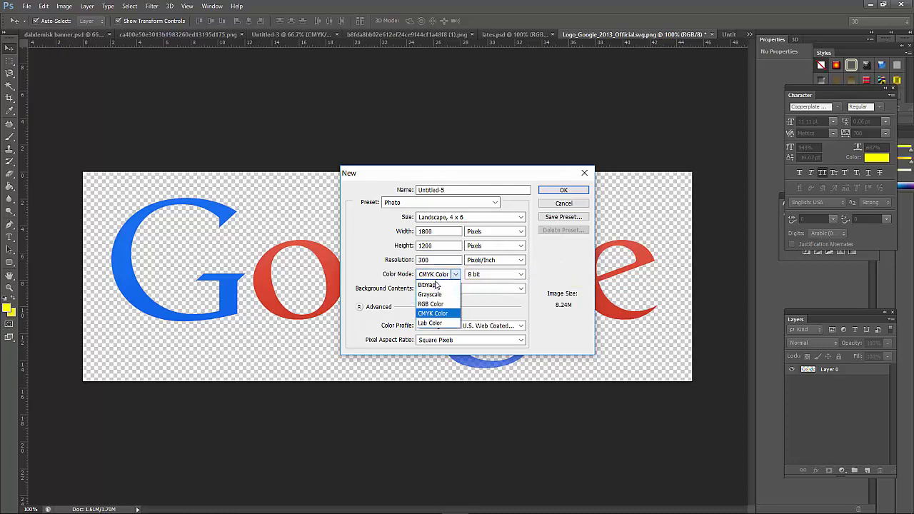
pyautogui.click(431, 304)
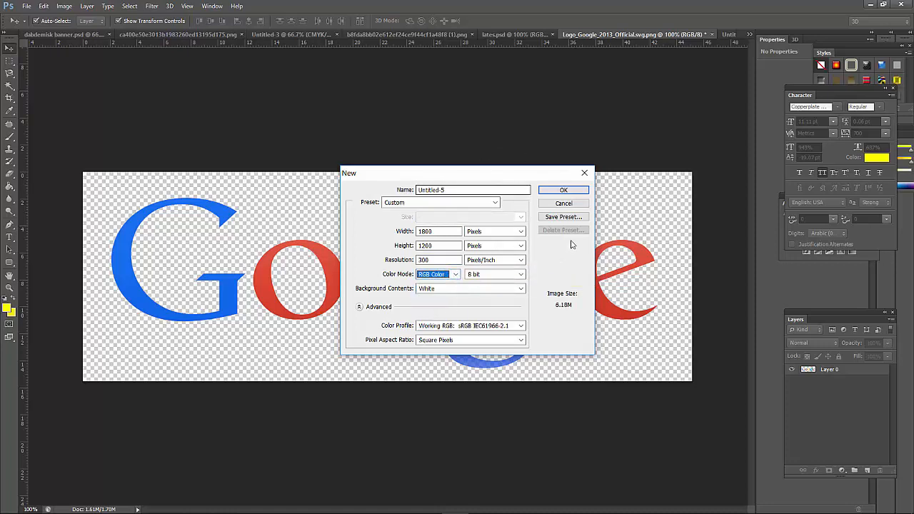
pyautogui.click(553, 192)
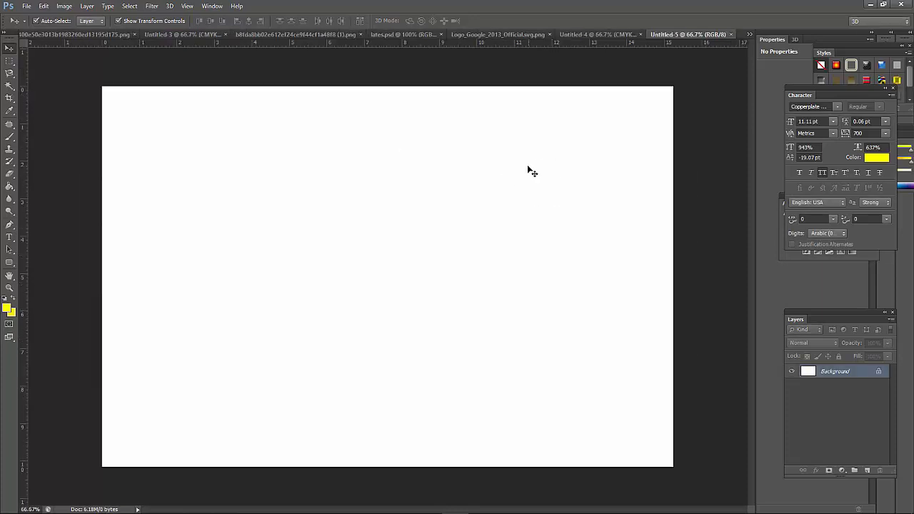
pyautogui.moveTo(517, 35); pyautogui.dragTo(602, 34)
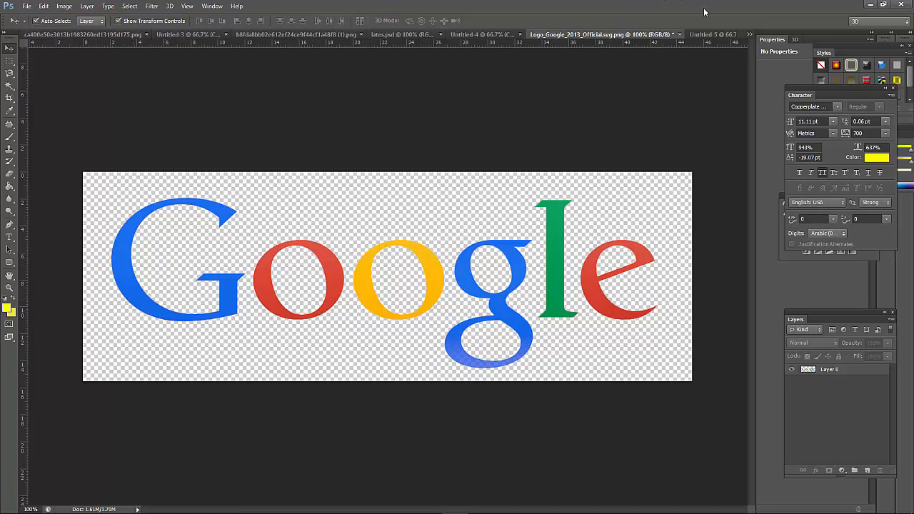
pyautogui.click(714, 36)
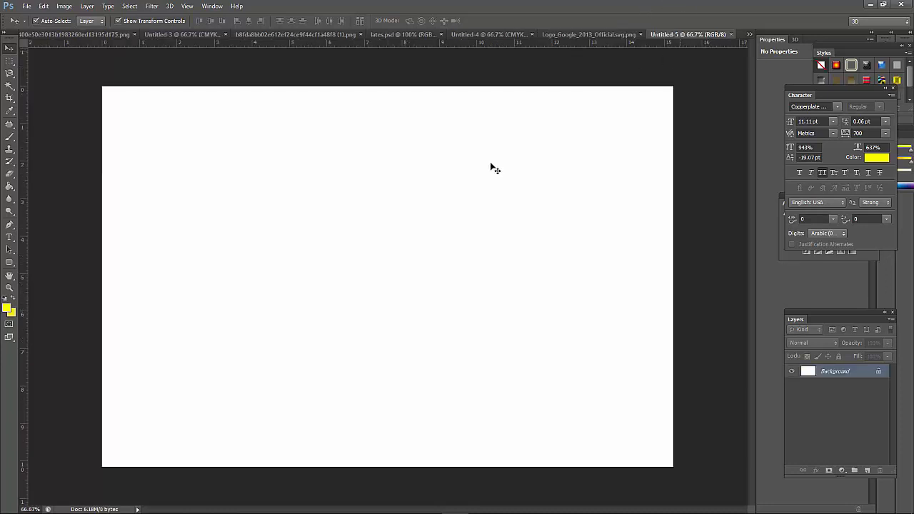
# Step: Add the text "G" in yellow Copperplate on the left half of the blank canvas
pyautogui.click(10, 238)
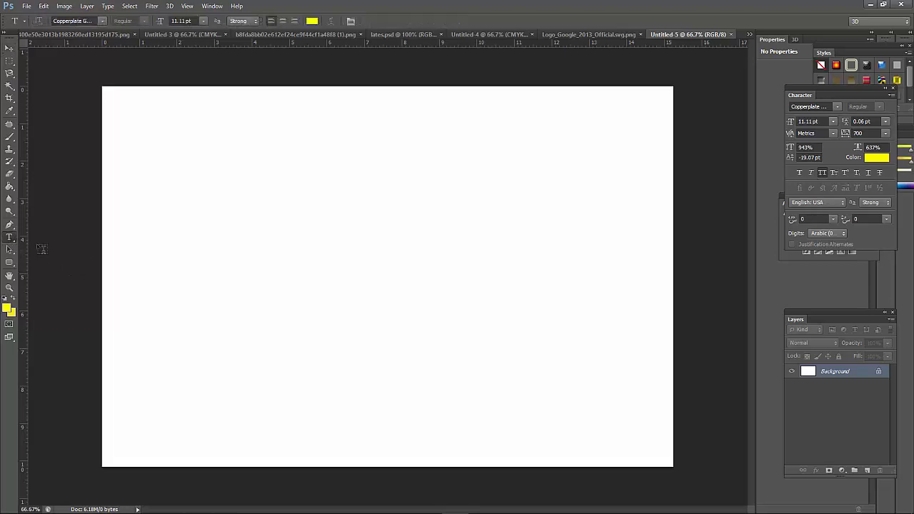
pyautogui.click(188, 264)
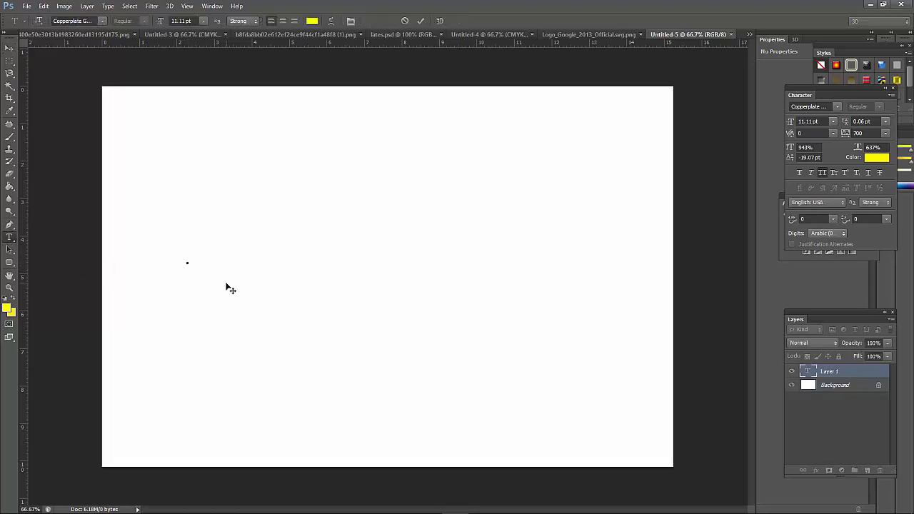
pyautogui.press('capslock')
pyautogui.write('G')
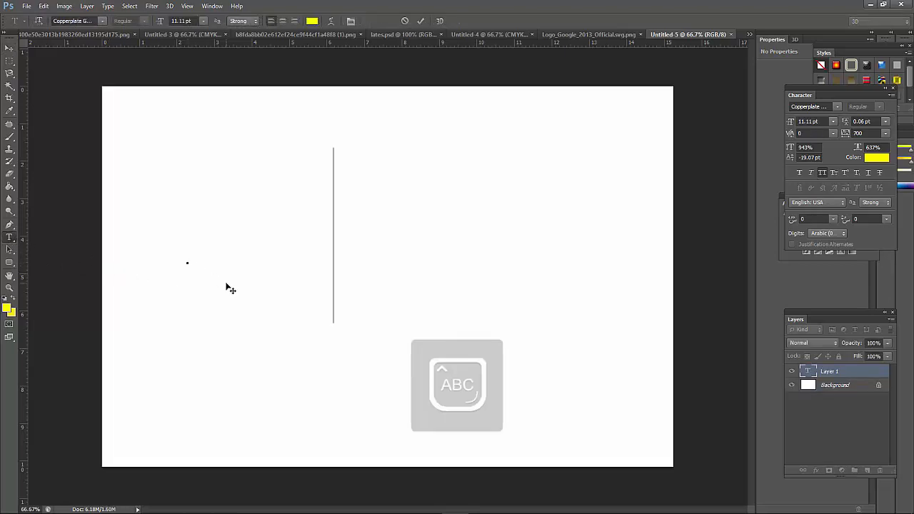
pyautogui.press('capslock')
pyautogui.click(10, 47)
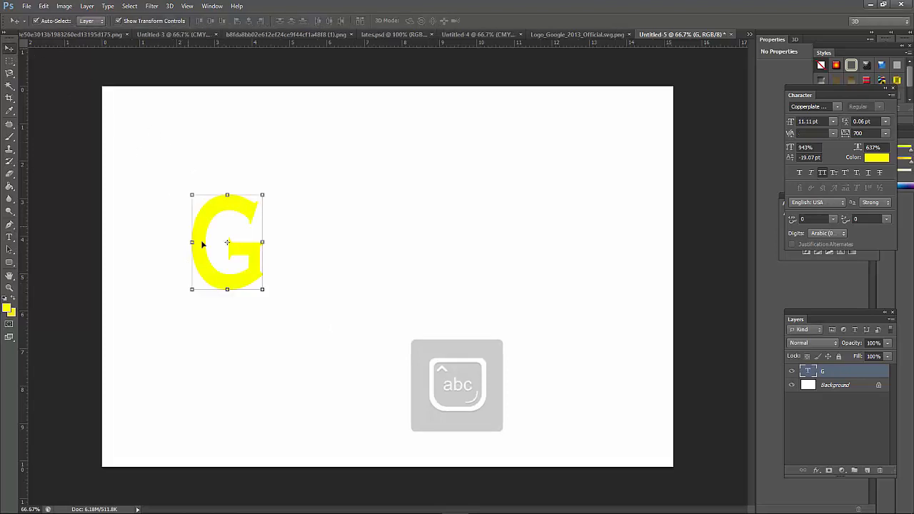
# Step: Enlarge the letter G to about 129% width and 123% height
pyautogui.moveTo(206, 260); pyautogui.dragTo(212, 273)
pyautogui.moveTo(269, 302); pyautogui.dragTo(279, 310)
pyautogui.moveTo(346, 333); pyautogui.dragTo(390, 365)
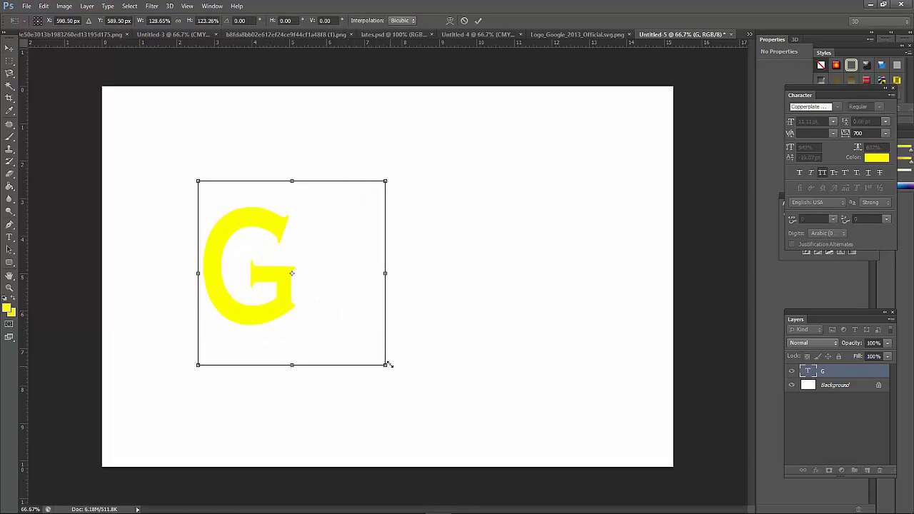
pyautogui.click(479, 20)
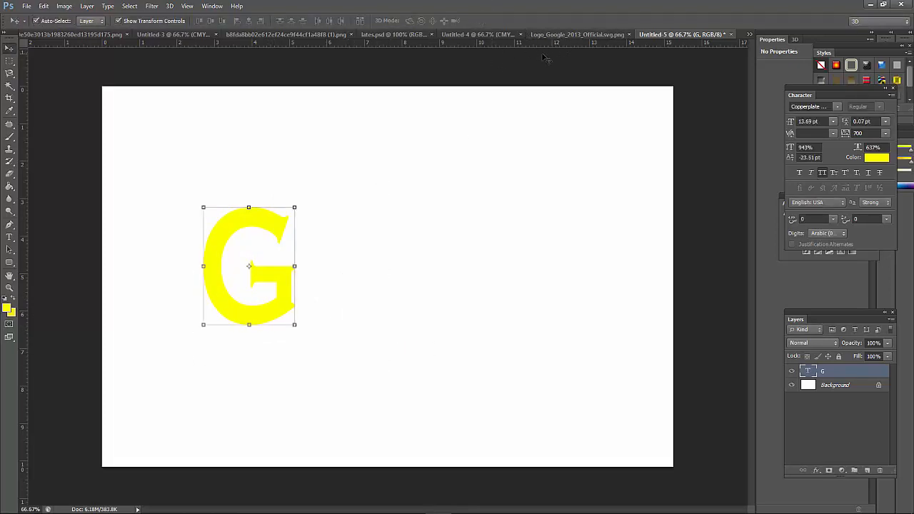
pyautogui.click(564, 35)
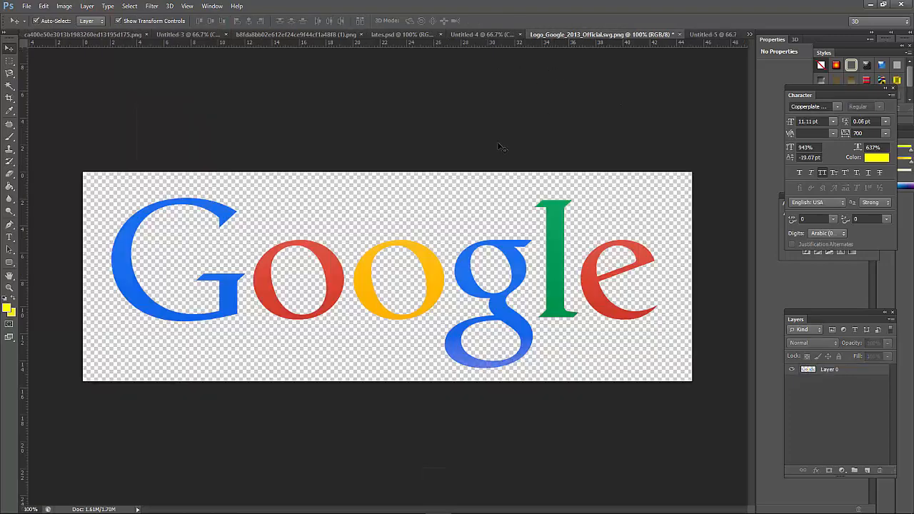
pyautogui.click(697, 34)
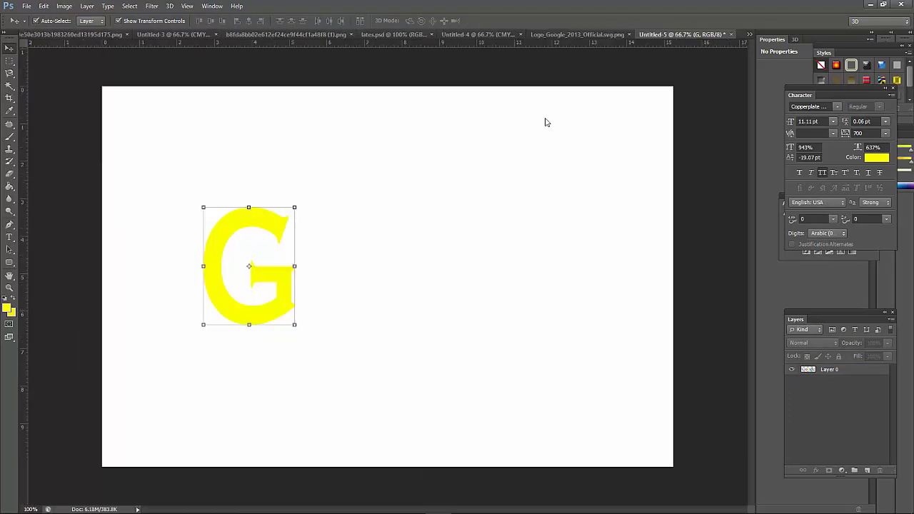
pyautogui.rightClick(266, 227)
pyautogui.click(257, 222)
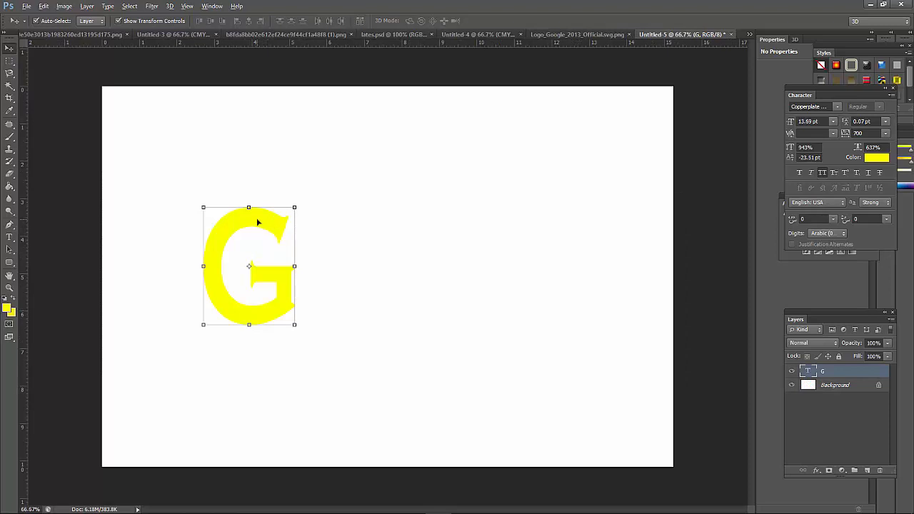
# Step: Duplicate the G layer, place the copy to the right of the original and change its text to "o"
pyautogui.moveTo(811, 373); pyautogui.dragTo(867, 470)
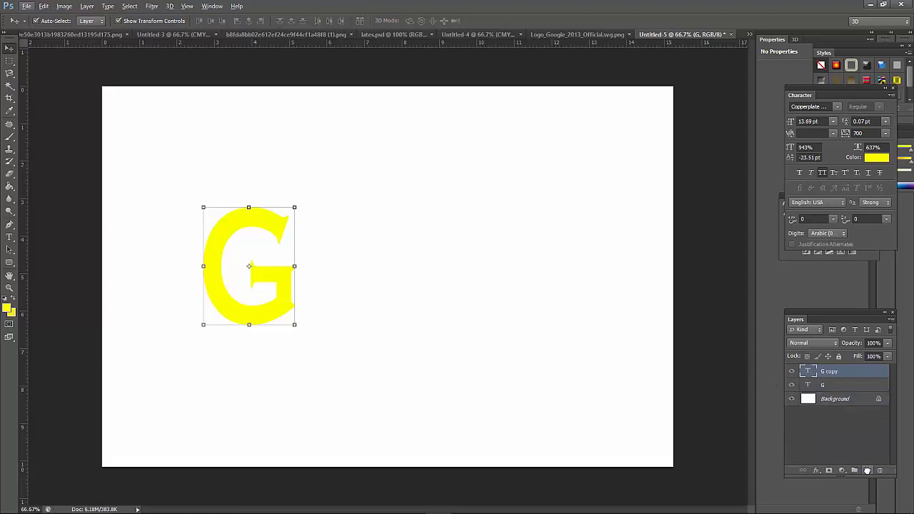
pyautogui.moveTo(276, 231); pyautogui.dragTo(385, 228)
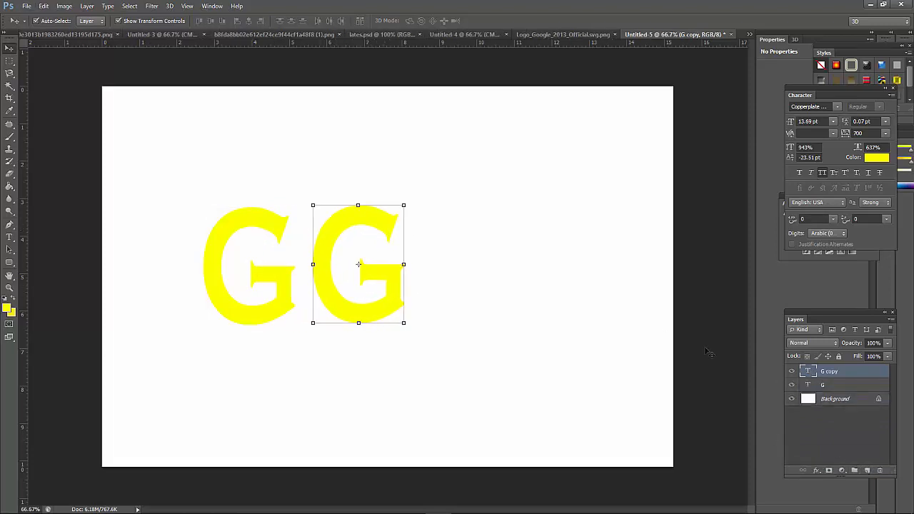
pyautogui.doubleClick(810, 371)
pyautogui.write('O')
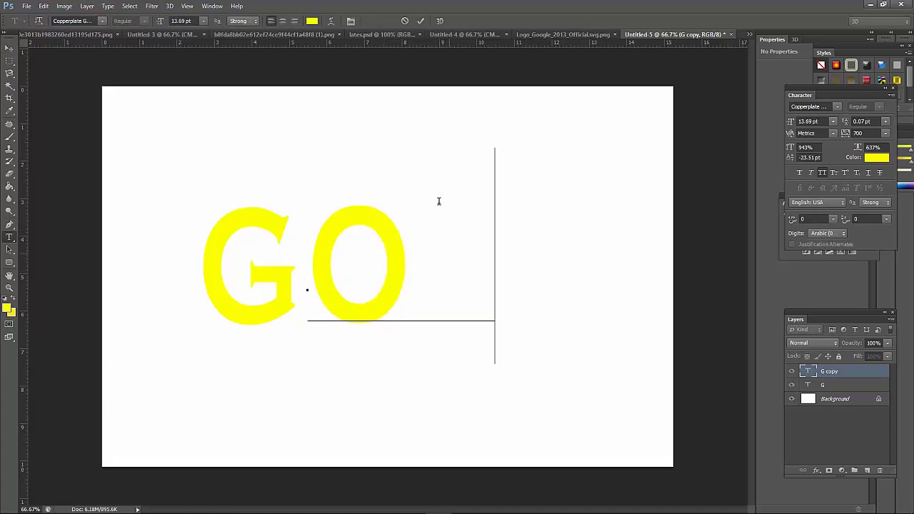
pyautogui.click(421, 21)
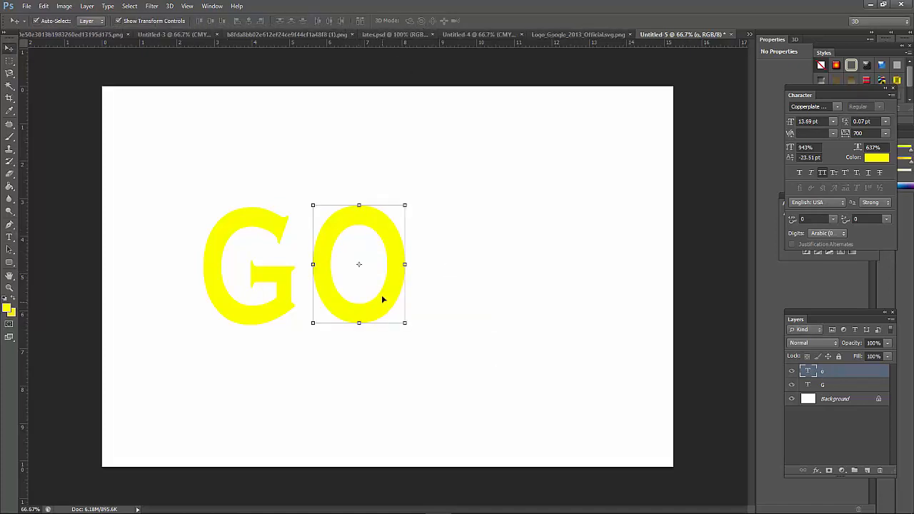
# Step: Duplicate the O to its right as the third letter and shift the three letters left
pyautogui.keyDown('alt'); pyautogui.moveTo(392, 291); pyautogui.dragTo(503, 292); pyautogui.keyUp('alt')
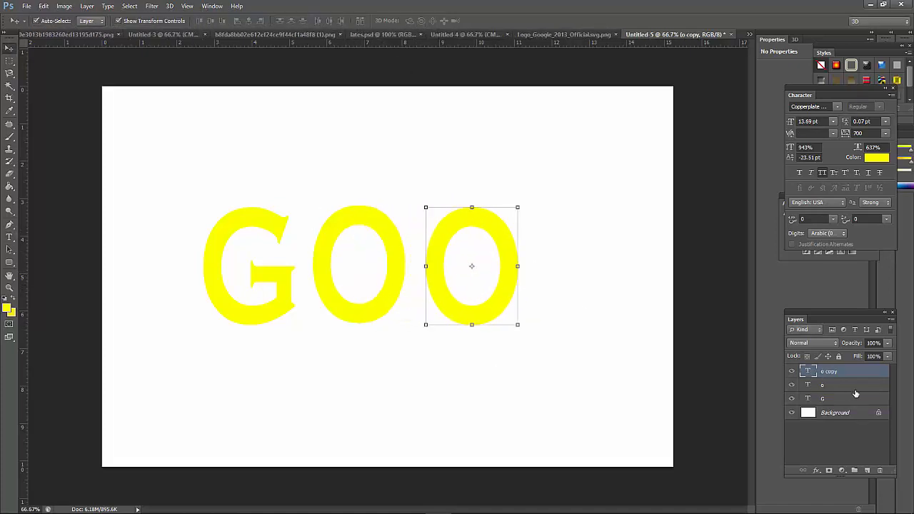
pyautogui.moveTo(808, 372); pyautogui.dragTo(864, 468)
pyautogui.moveTo(179, 157); pyautogui.dragTo(490, 300)
pyautogui.moveTo(449, 235); pyautogui.dragTo(407, 244)
pyautogui.click(437, 192)
# Step: Copy the first G to follow the second O as the fourth letter, and shift all four letters left
pyautogui.click(235, 235)
pyautogui.moveTo(235, 235); pyautogui.dragTo(560, 235)
pyautogui.moveTo(133, 149); pyautogui.dragTo(583, 356)
pyautogui.moveTo(515, 323); pyautogui.dragTo(497, 319)
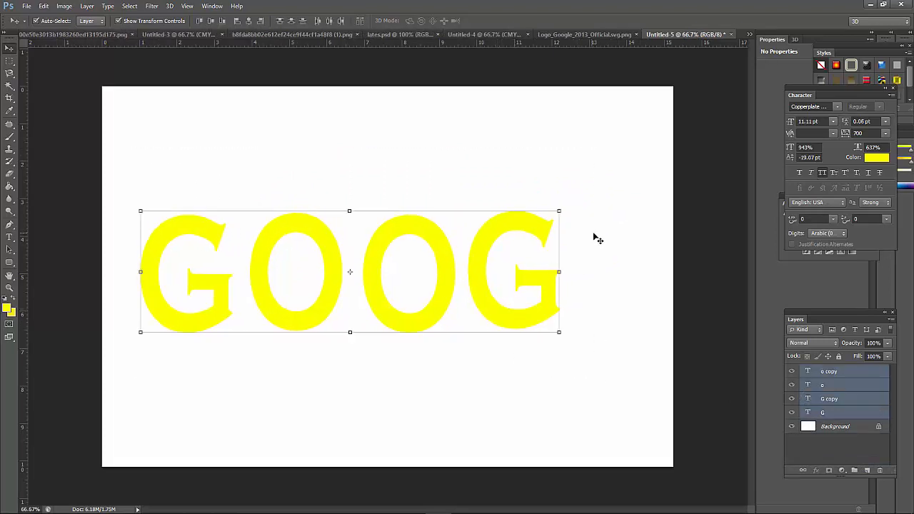
pyautogui.moveTo(140, 160); pyautogui.dragTo(534, 338)
pyautogui.moveTo(476, 303); pyautogui.dragTo(466, 301)
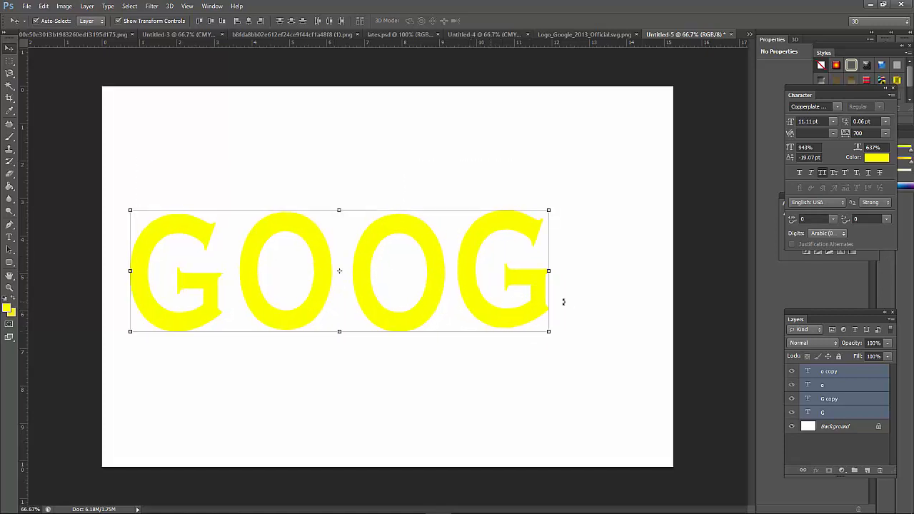
pyautogui.click(720, 257)
# Step: Duplicate the fourth letter, place the copy to its right and change its text to "l"
pyautogui.click(509, 300)
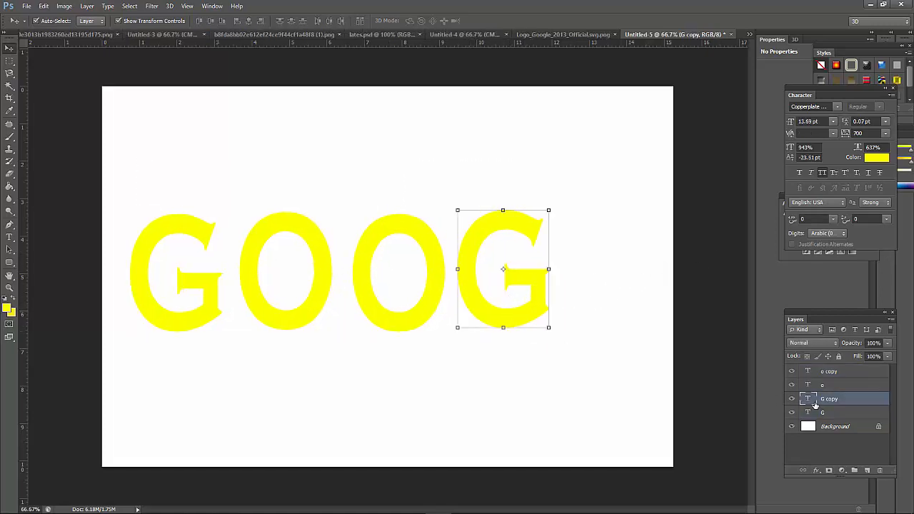
pyautogui.moveTo(816, 401); pyautogui.dragTo(867, 471)
pyautogui.moveTo(530, 286); pyautogui.dragTo(625, 285)
pyautogui.click(9, 237)
pyautogui.moveTo(561, 286); pyautogui.dragTo(643, 285)
pyautogui.write('l')
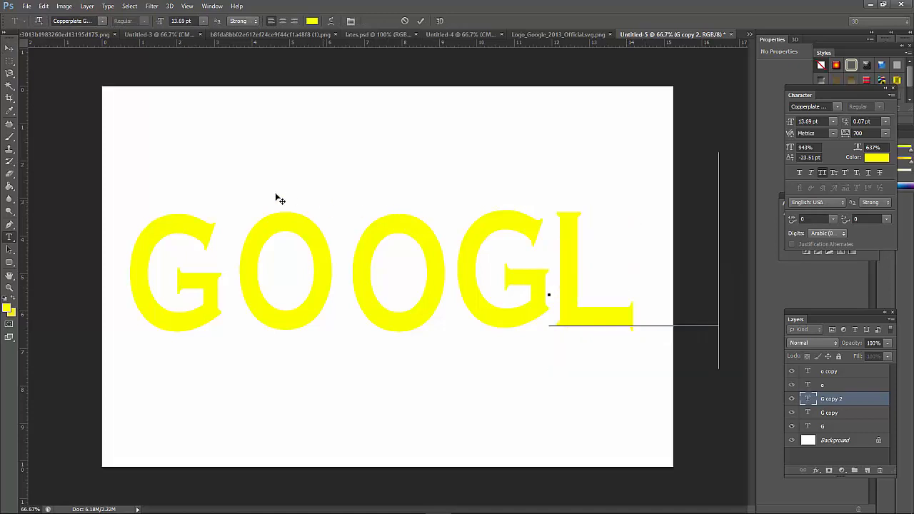
pyautogui.click(421, 21)
# Step: Nudge all five letters left and scale them down together to make room for a sixth letter
pyautogui.press('v')
pyautogui.moveTo(130, 167); pyautogui.dragTo(680, 357)
pyautogui.hotkey('shift', 'Left')
pyautogui.hotkey('shift', 'Left')
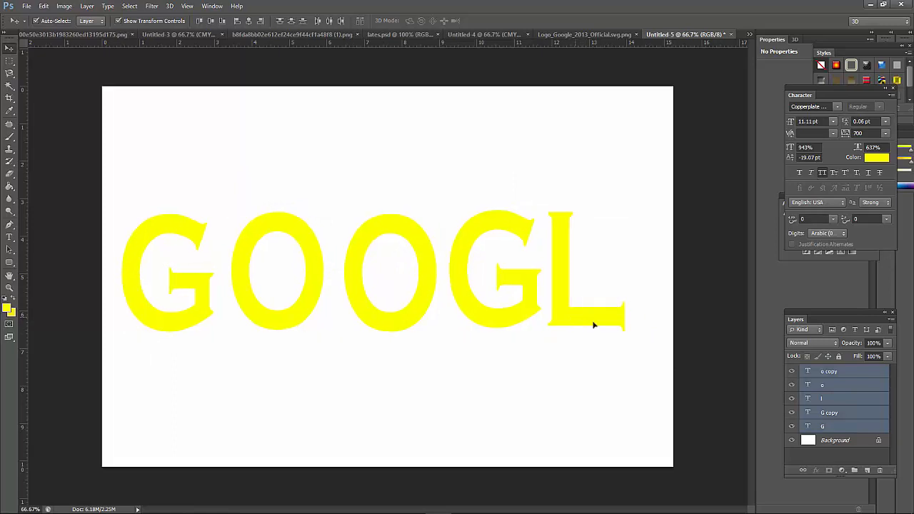
pyautogui.moveTo(626, 331); pyautogui.dragTo(512, 307)
pyautogui.click(478, 21)
pyautogui.click(592, 148)
# Step: Duplicate the L layer, place the copy to its right and change its text to "e"
pyautogui.click(512, 257)
pyautogui.moveTo(822, 399); pyautogui.dragTo(866, 470)
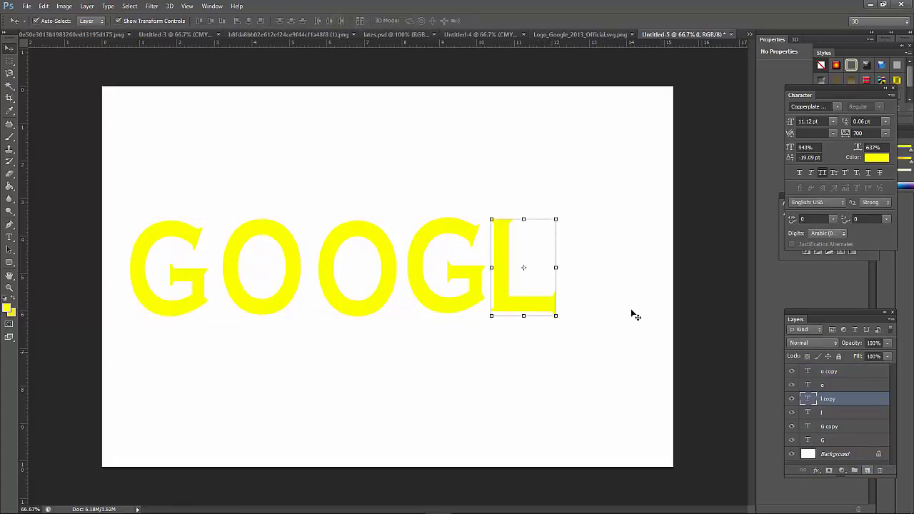
pyautogui.moveTo(509, 289); pyautogui.dragTo(579, 286)
pyautogui.doubleClick(808, 398)
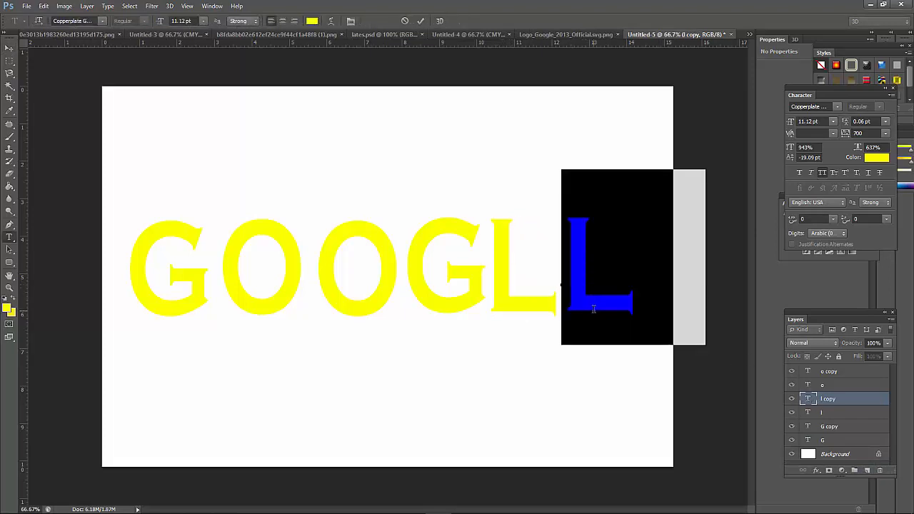
pyautogui.write('E')
pyautogui.click(420, 21)
# Step: Move all six letters of the word slightly left and up on the canvas
pyautogui.press('v')
pyautogui.moveTo(162, 151); pyautogui.dragTo(606, 350)
pyautogui.moveTo(587, 311); pyautogui.dragTo(574, 308)
pyautogui.click(689, 190)
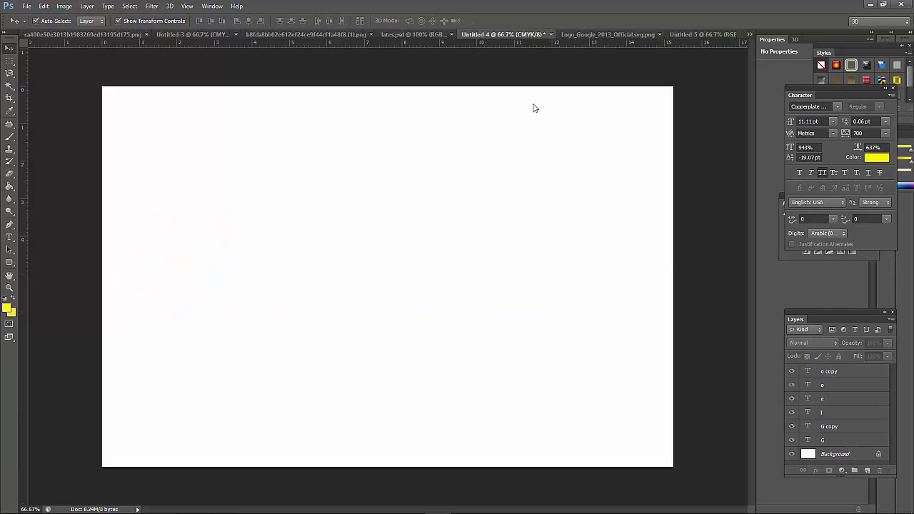
# Step: Check the Google logo reference and scale the five letters after the first G to about 82% width and 66% height
pyautogui.click(595, 32)
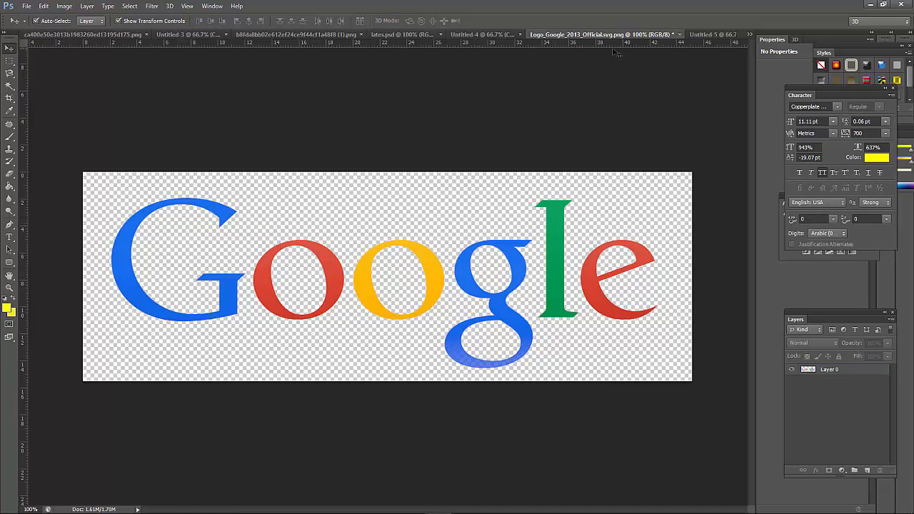
pyautogui.click(704, 35)
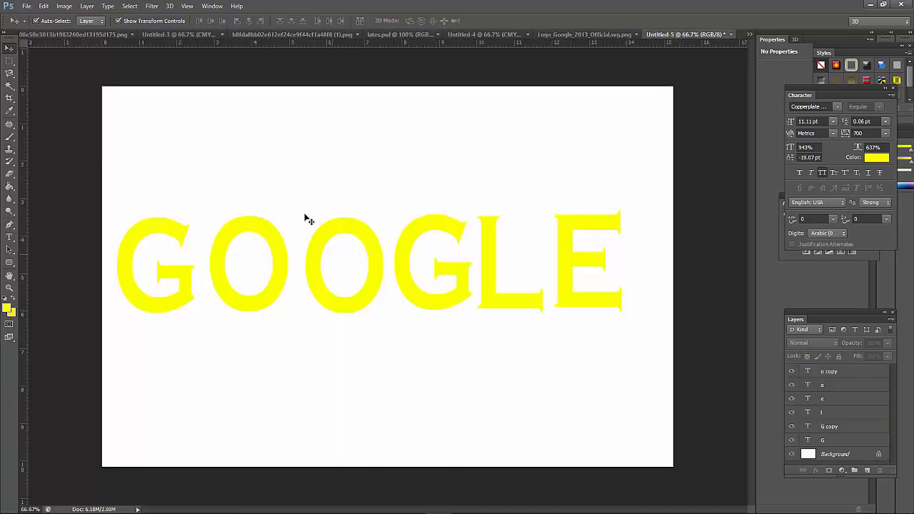
pyautogui.moveTo(269, 164); pyautogui.dragTo(580, 275)
pyautogui.moveTo(620, 211); pyautogui.dragTo(547, 245)
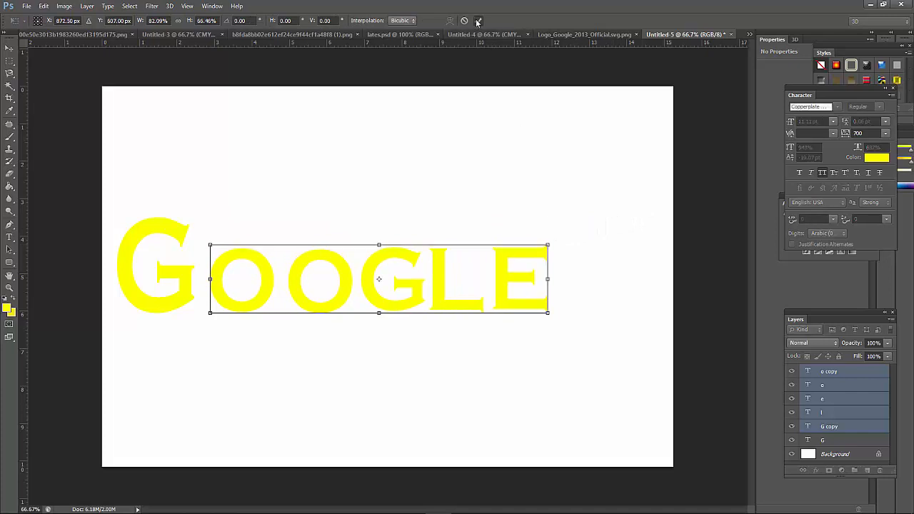
pyautogui.click(478, 20)
# Step: Add horizontal guides along the top and bottom of the five smaller letters and narrow those letters to about 98% width
pyautogui.moveTo(474, 46); pyautogui.dragTo(474, 245)
pyautogui.moveTo(484, 83); pyautogui.dragTo(525, 311)
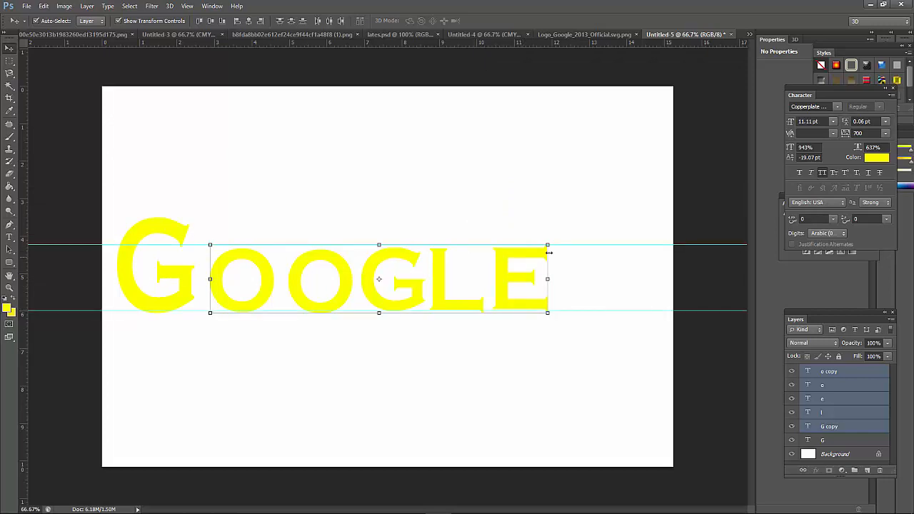
pyautogui.moveTo(548, 245); pyautogui.dragTo(540, 245)
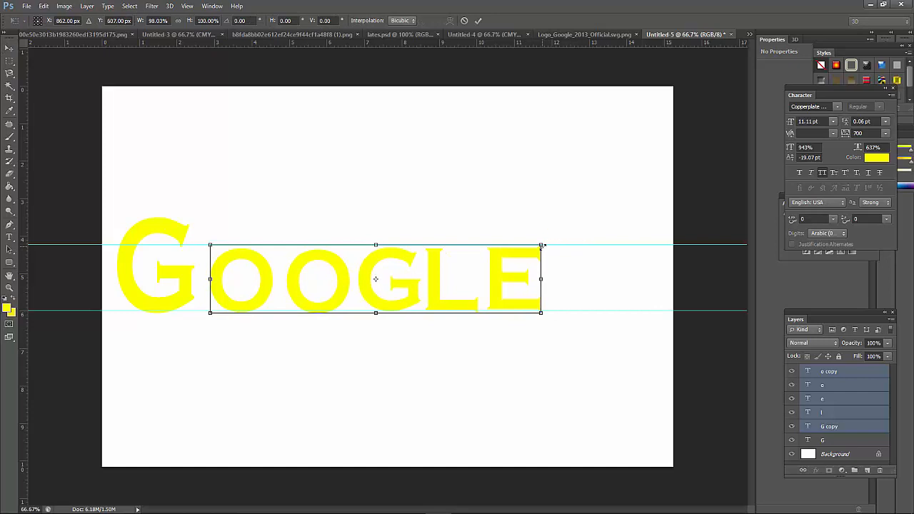
pyautogui.click(478, 20)
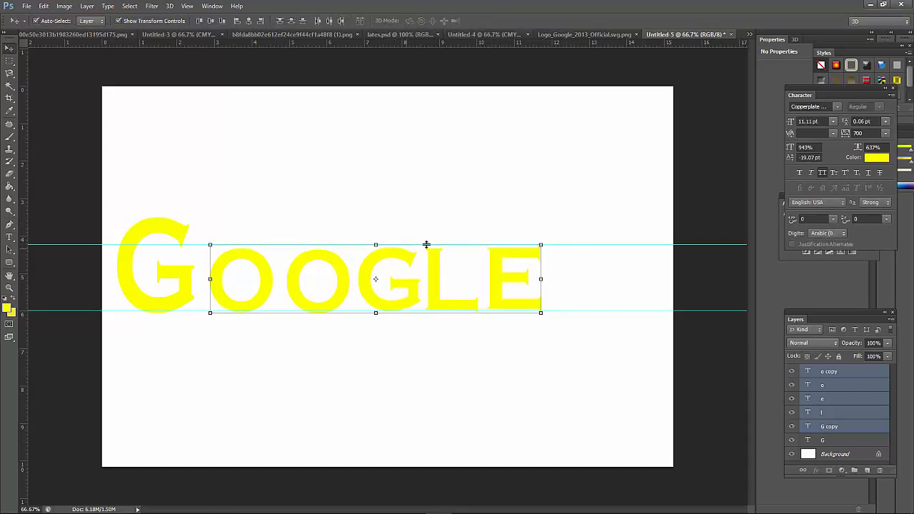
# Step: Turn off All Caps for the second G, set its font to Cormorant and retype it as lowercase "g"
pyautogui.click(564, 205)
pyautogui.click(409, 260)
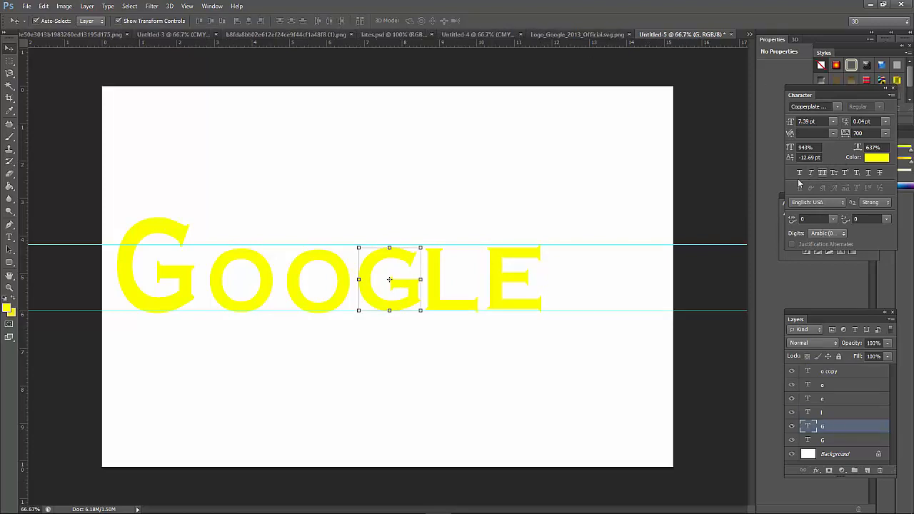
pyautogui.click(827, 105)
pyautogui.press('Down')
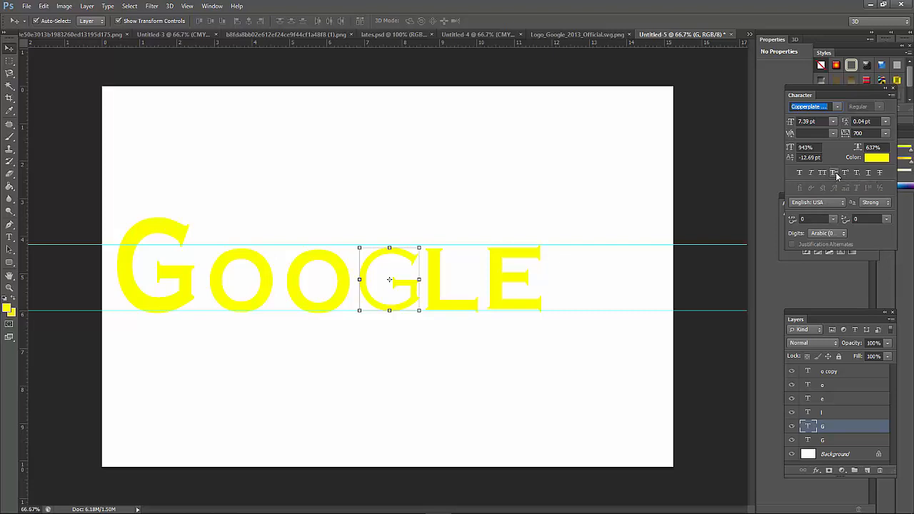
pyautogui.scroll(-1, 806, 106)
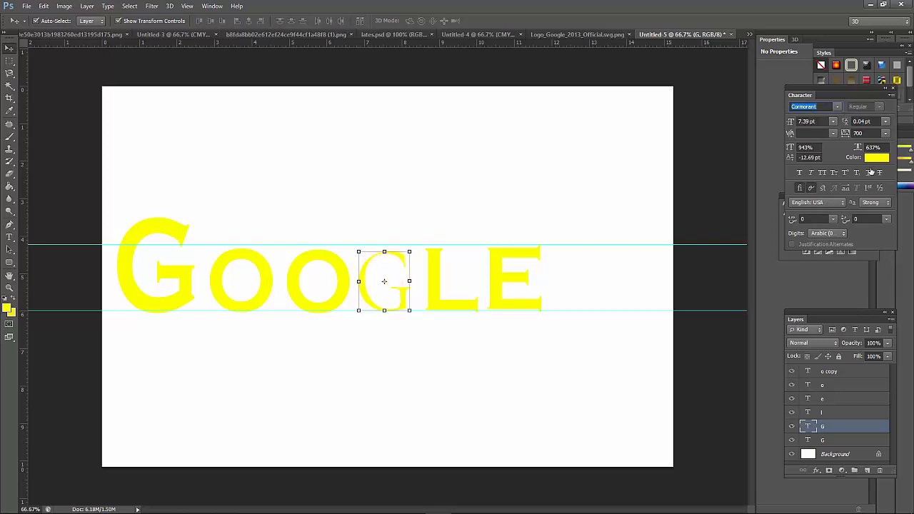
pyautogui.doubleClick(809, 426)
pyautogui.write('g')
pyautogui.hotkey('ctrl', 'Return')
# Step: Scale the lowercase g to about 170% width and 193% height and position its bowl between the two guides
pyautogui.hotkey('ctrl', 't')
pyautogui.moveTo(458, 318); pyautogui.dragTo(523, 413)
pyautogui.moveTo(400, 329); pyautogui.dragTo(400, 285)
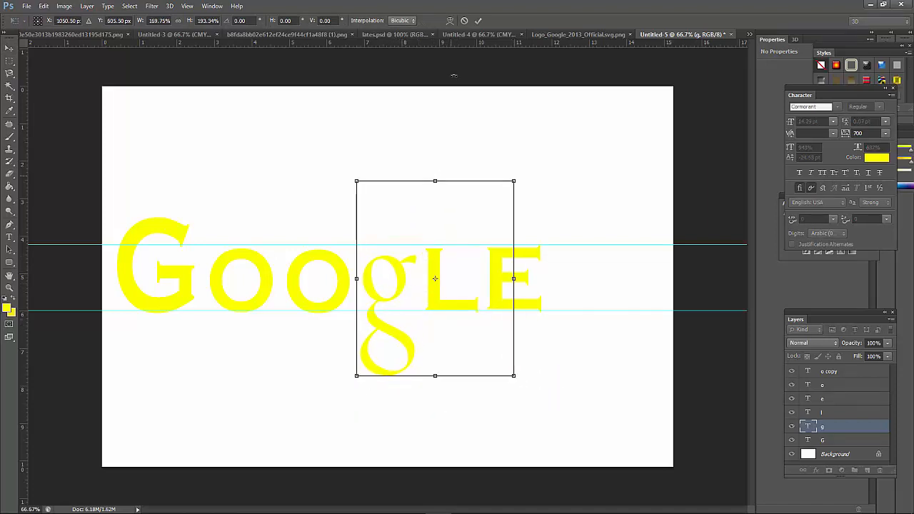
pyautogui.click(478, 20)
pyautogui.click(710, 165)
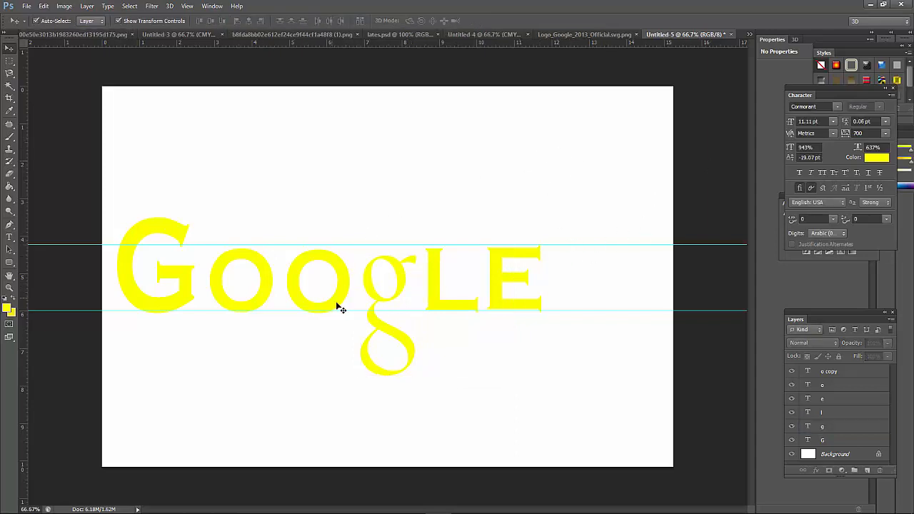
# Step: Enlarge the g further to about 125% width and 124% height, aligned with the small letters, and check the Google logo reference
pyautogui.click(402, 291)
pyautogui.moveTo(404, 287); pyautogui.dragTo(404, 281)
pyautogui.moveTo(416, 369); pyautogui.dragTo(554, 414)
pyautogui.moveTo(412, 280); pyautogui.dragTo(410, 271)
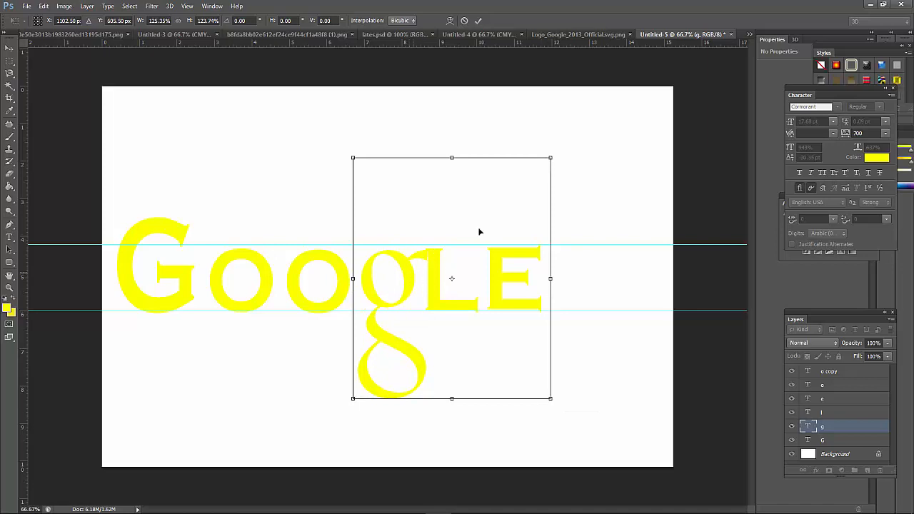
pyautogui.click(478, 20)
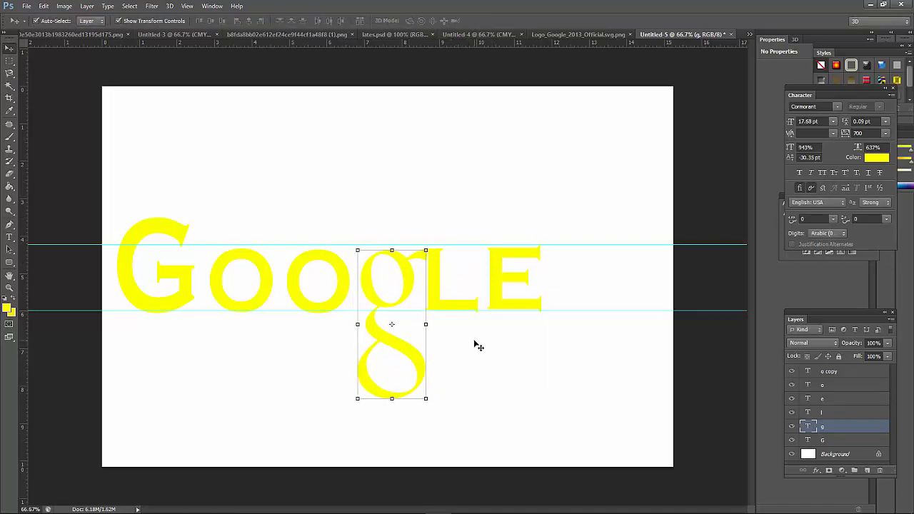
pyautogui.click(704, 198)
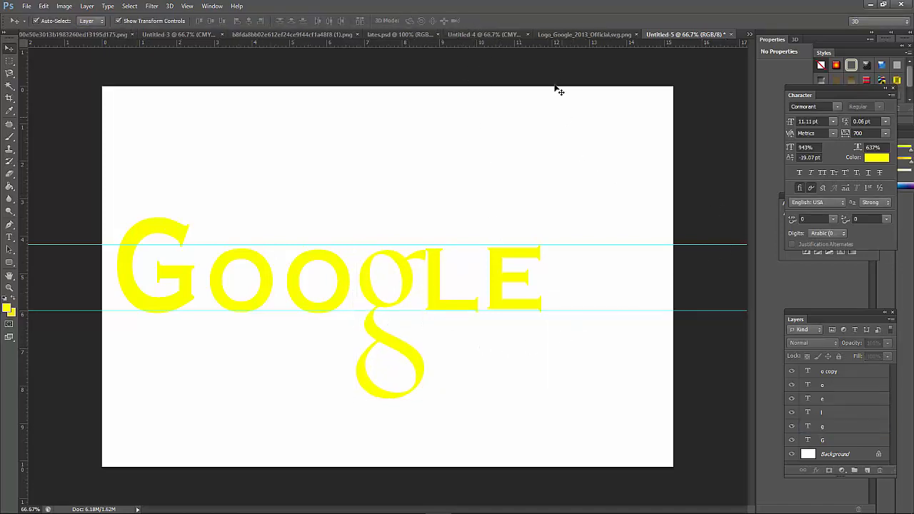
pyautogui.click(568, 34)
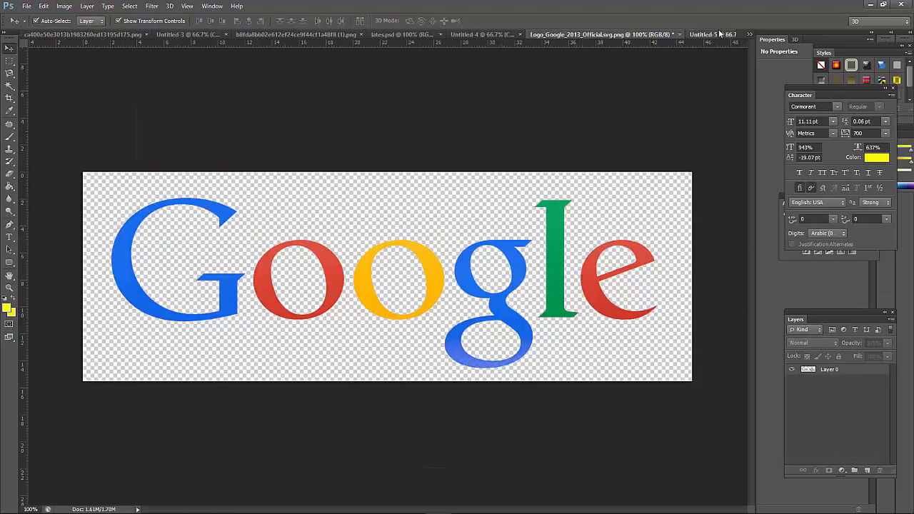
pyautogui.click(720, 33)
# Step: Turn off All Caps for the L and switch it to the lighter Copperplate font
pyautogui.click(447, 305)
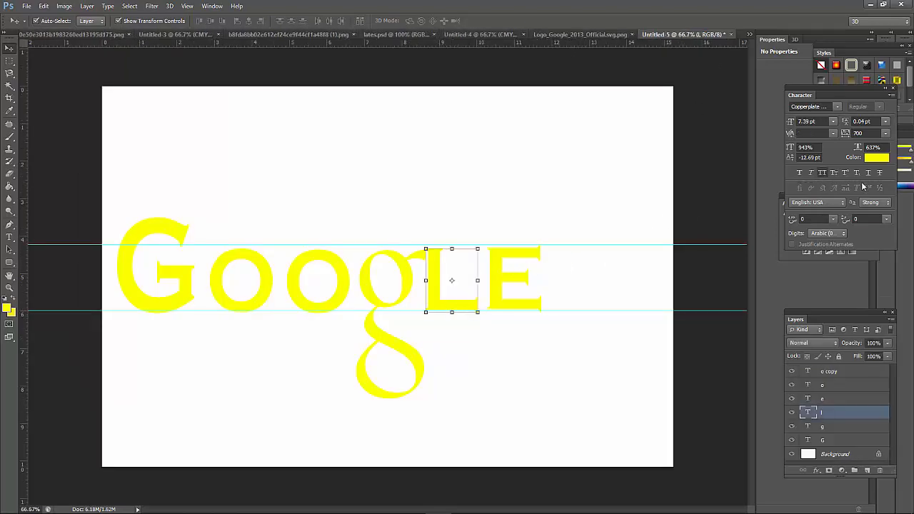
pyautogui.click(832, 172)
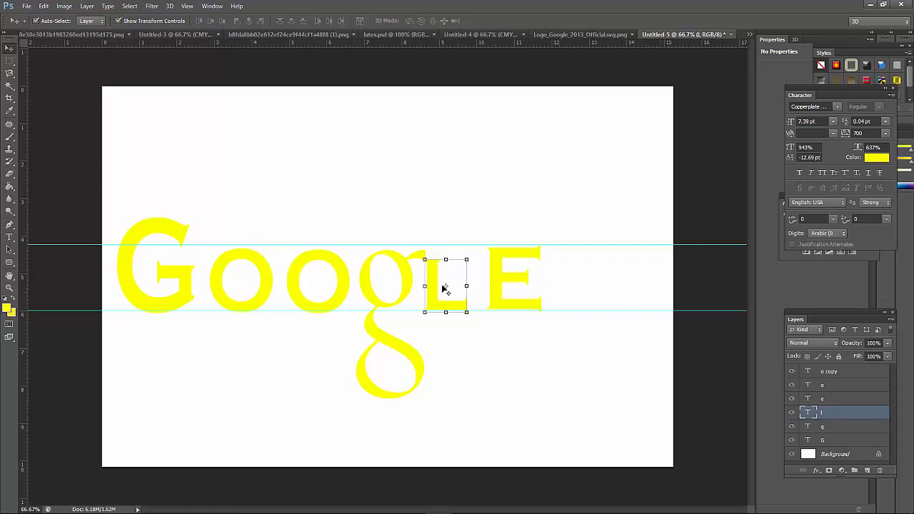
pyautogui.click(810, 107)
pyautogui.press('Down')
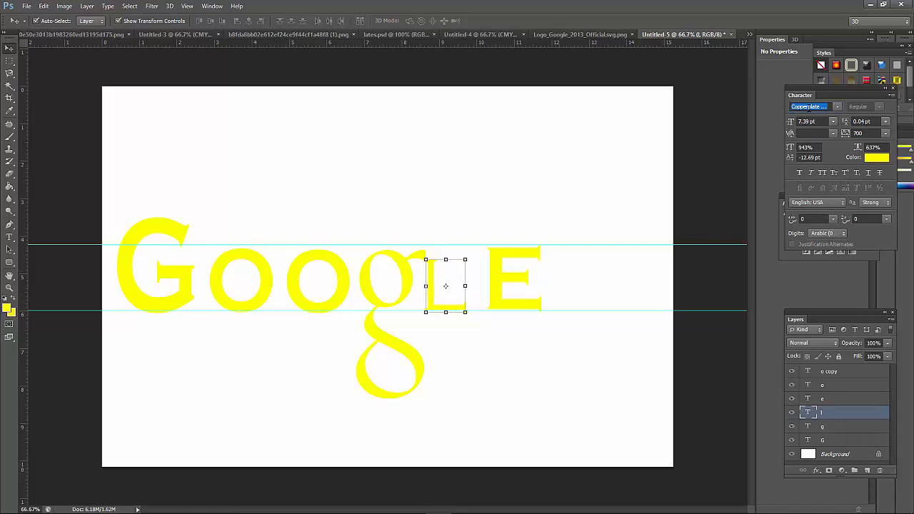
# Step: Scale the L to about 149% width and 186% height and place its base on the lower guide
pyautogui.moveTo(467, 258); pyautogui.dragTo(478, 246)
pyautogui.moveTo(535, 318); pyautogui.dragTo(585, 403)
pyautogui.moveTo(485, 353); pyautogui.dragTo(471, 300)
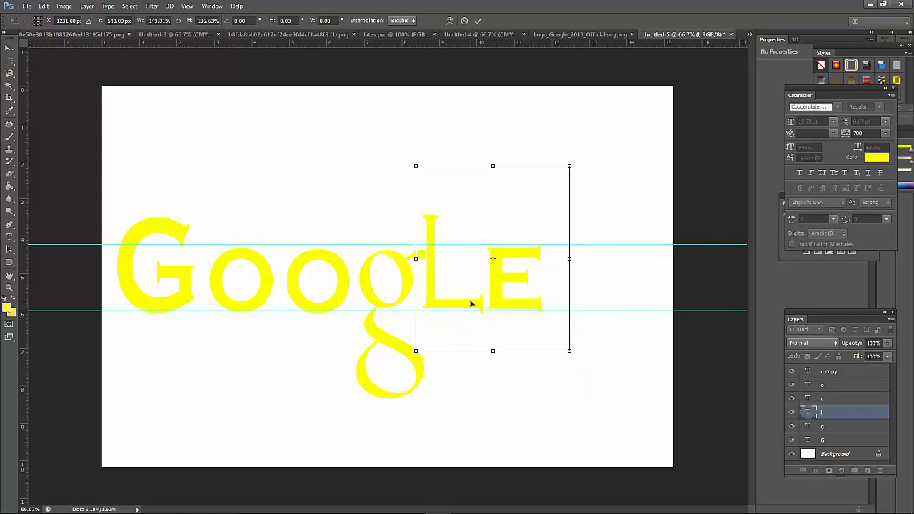
pyautogui.click(478, 20)
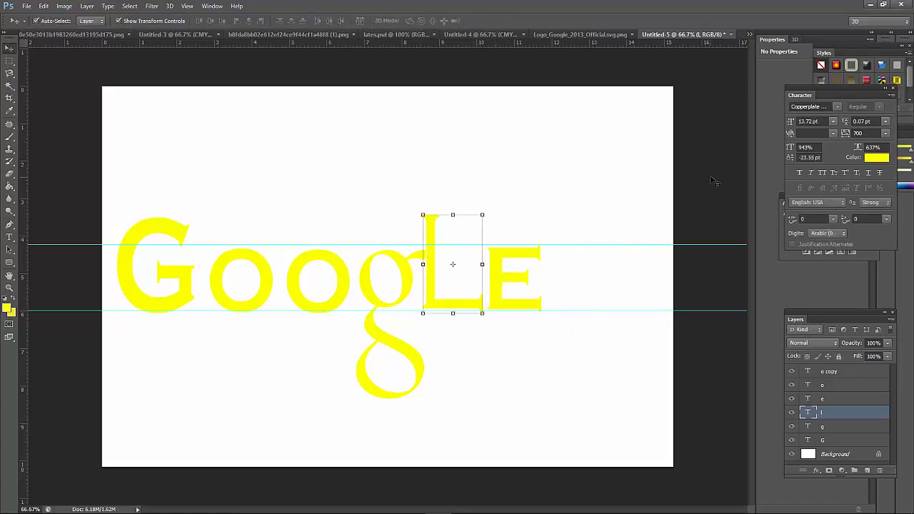
# Step: Move the L clear of the g and place the E to its right with a small gap
pyautogui.moveTo(510, 267); pyautogui.dragTo(598, 267)
pyautogui.moveTo(471, 312); pyautogui.dragTo(492, 310)
pyautogui.moveTo(580, 281); pyautogui.dragTo(528, 281)
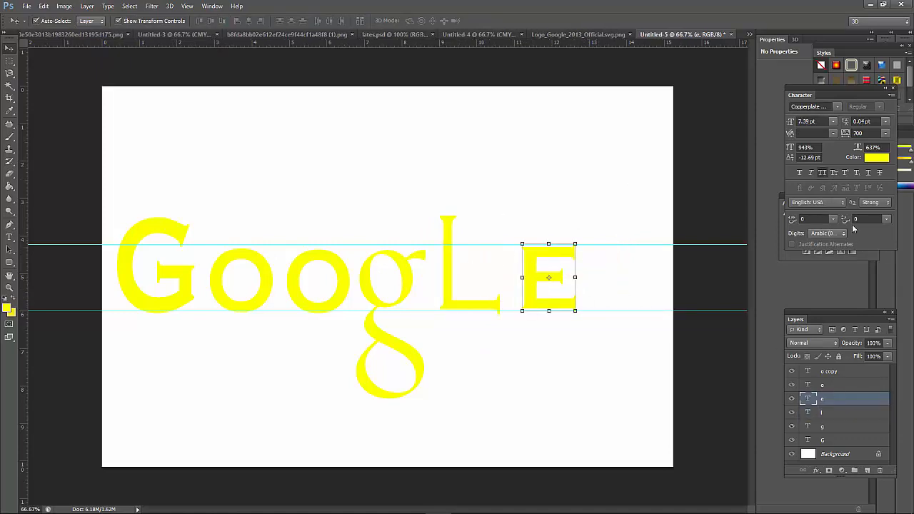
# Step: Turn off All Caps for the last letter and set its font to Corbel
pyautogui.click(822, 175)
pyautogui.click(818, 107)
pyautogui.press('Down')
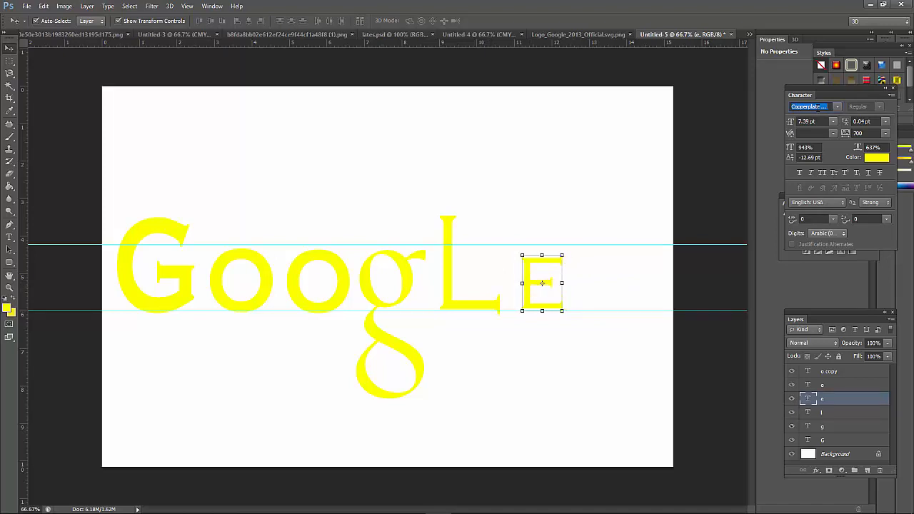
pyautogui.doubleClick(808, 399)
pyautogui.click(582, 328)
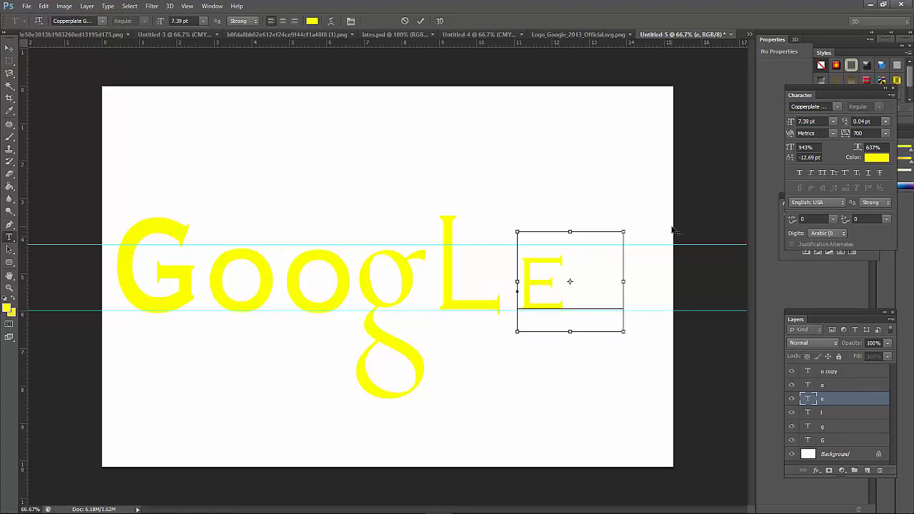
pyautogui.hotkey('ctrl', 'a')
pyautogui.click(822, 106)
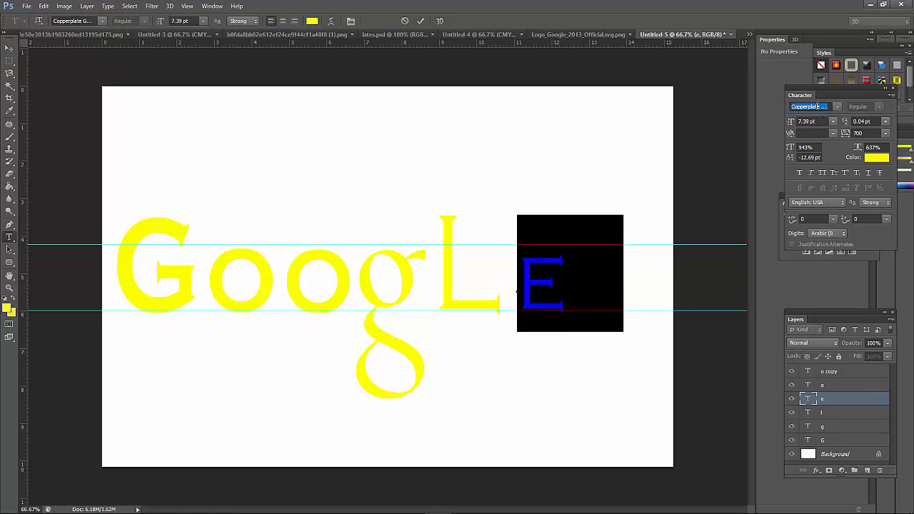
pyautogui.press('Down')
pyautogui.press('Down')
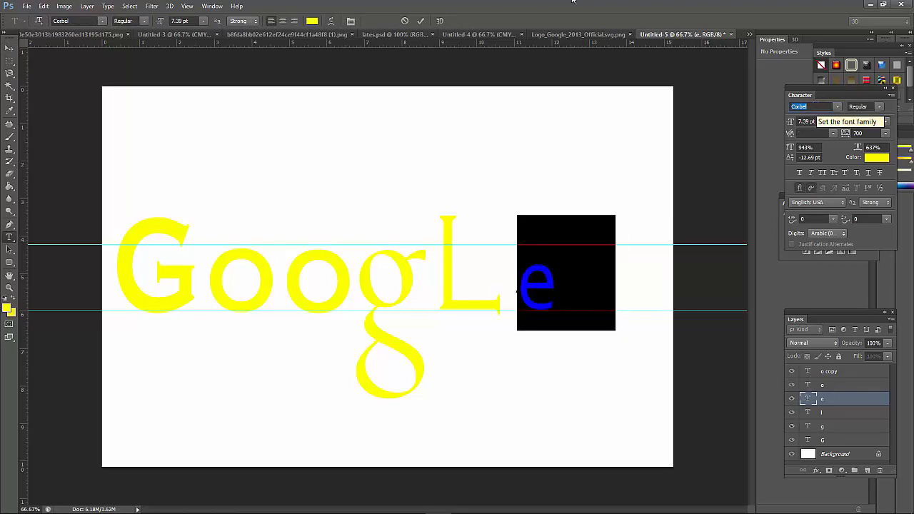
pyautogui.click(421, 21)
# Step: Scale the e to about 144% width and 147% height and fit it between the two guides beside the L
pyautogui.press('v')
pyautogui.moveTo(545, 273); pyautogui.dragTo(540, 267)
pyautogui.moveTo(548, 306)
pyautogui.mouseDown()
pyautogui.moveTo(576, 369)
pyautogui.moveTo(579, 348)
pyautogui.moveTo(551, 315)
pyautogui.mouseUp()
pyautogui.moveTo(610, 312); pyautogui.dragTo(670, 373)
pyautogui.moveTo(561, 298); pyautogui.dragTo(560, 280)
pyautogui.moveTo(664, 192); pyautogui.dragTo(651, 200)
pyautogui.moveTo(558, 263); pyautogui.dragTo(554, 262)
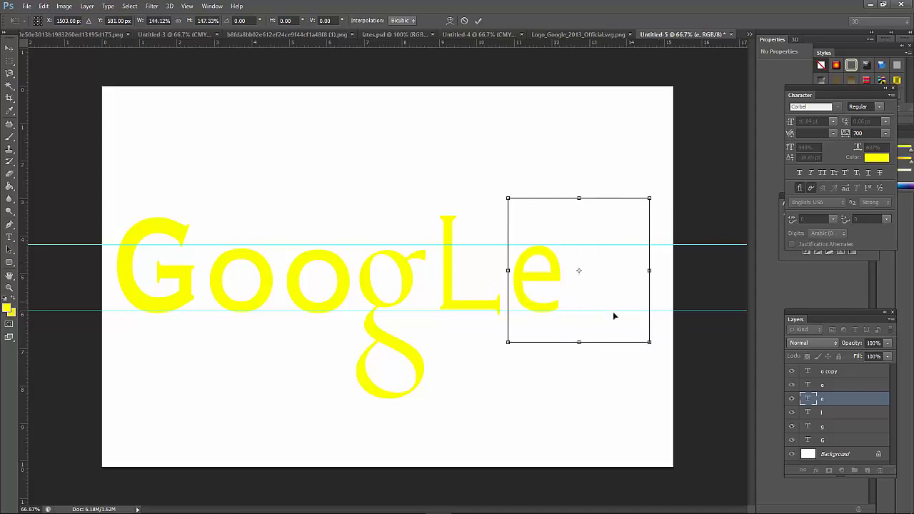
pyautogui.moveTo(650, 345); pyautogui.dragTo(647, 343)
pyautogui.click(478, 21)
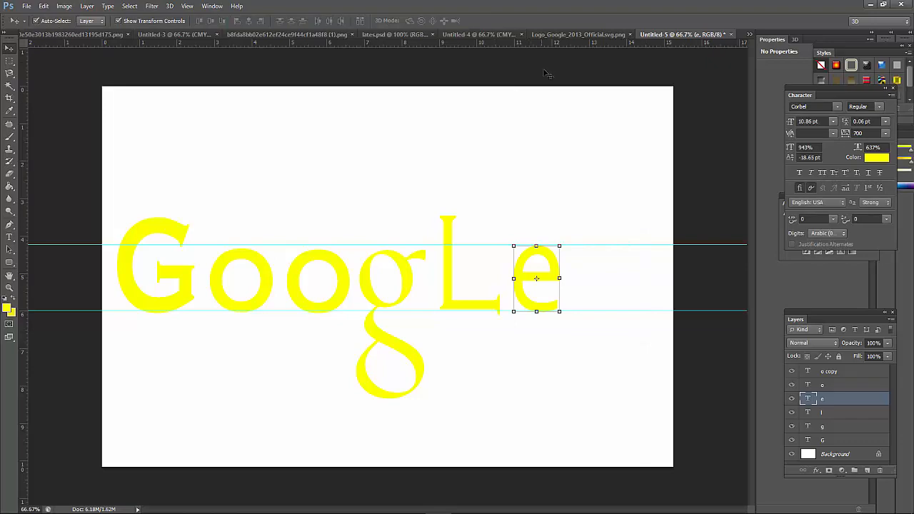
# Step: Check the Google logo reference and add horizontal guides along the top of the G and L and the bottom of the g
pyautogui.click(570, 35)
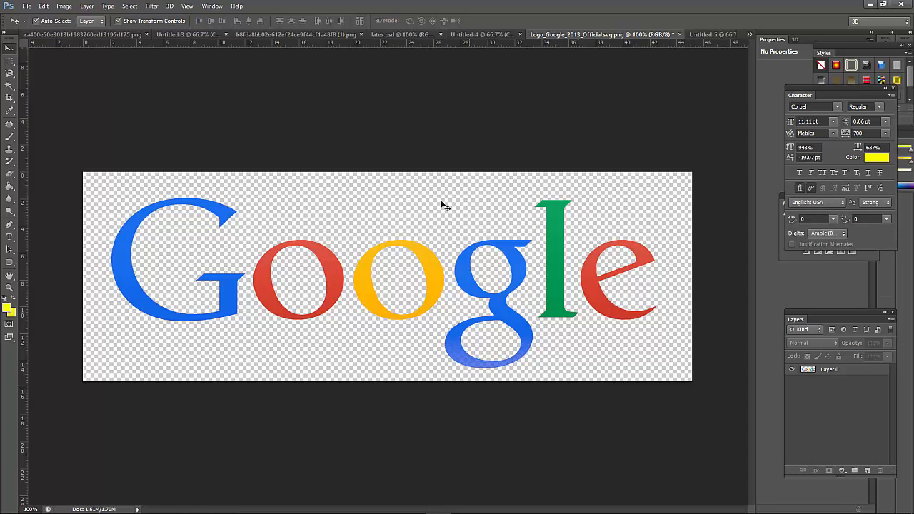
pyautogui.click(714, 34)
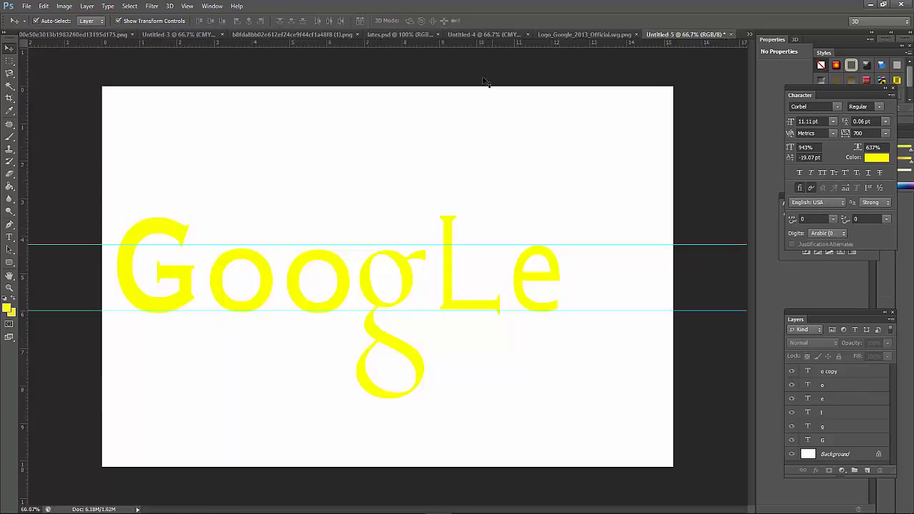
pyautogui.moveTo(486, 45); pyautogui.dragTo(485, 189)
pyautogui.moveTo(514, 44); pyautogui.dragTo(538, 397)
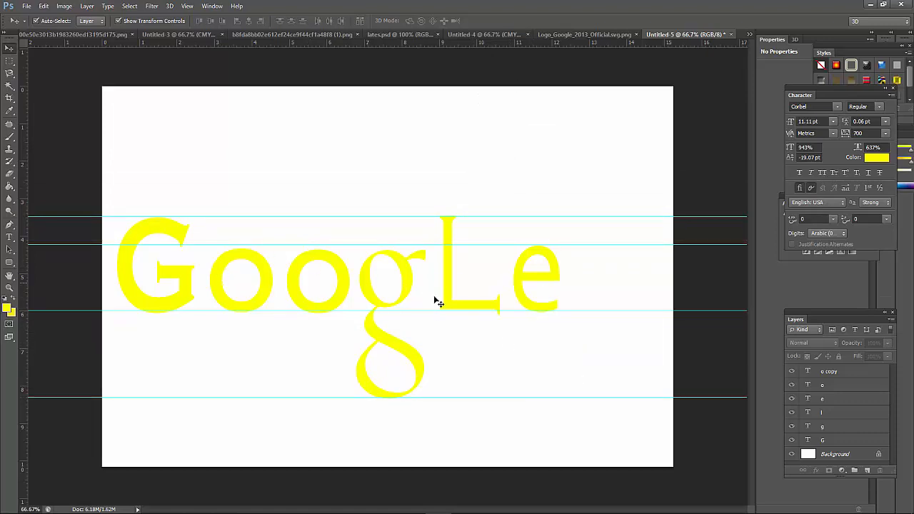
# Step: Select all six letters and nudge them right toward the centre of the canvas
pyautogui.moveTo(138, 150); pyautogui.dragTo(571, 384)
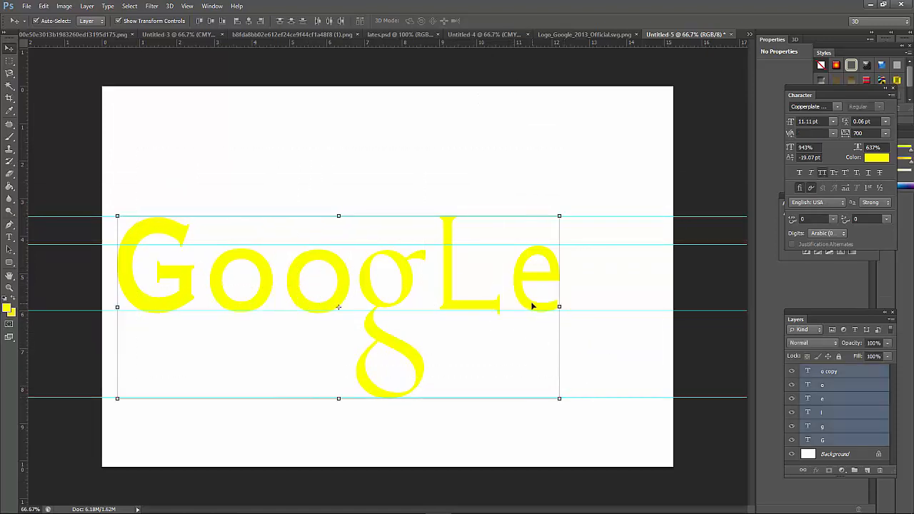
pyautogui.press('Right')
pyautogui.press('Right')
pyautogui.press('Right')
pyautogui.press('Right')
pyautogui.press('Right')
pyautogui.press('Right')
pyautogui.press('Right')
pyautogui.press('Right')
pyautogui.press('Right')
pyautogui.press('Right')
pyautogui.press('Right')
pyautogui.press('Right')
pyautogui.press('Right')
pyautogui.press('Right')
pyautogui.press('Right')
pyautogui.press('Right')
pyautogui.press('Right')
pyautogui.press('Right')
pyautogui.press('Right')
pyautogui.press('Right')
pyautogui.press('Right')
pyautogui.press('Right')
pyautogui.press('Right')
pyautogui.press('Right')
pyautogui.press('Right')
pyautogui.press('Right')
pyautogui.press('Right')
pyautogui.press('Right')
pyautogui.press('Right')
pyautogui.press('Right')
pyautogui.press('Right')
pyautogui.press('Right')
pyautogui.press('Right')
pyautogui.press('Right')
pyautogui.press('Right')
pyautogui.press('Right')
pyautogui.press('Right')
pyautogui.press('Right')
pyautogui.press('Right')
pyautogui.press('Right')
pyautogui.press('Right')
pyautogui.press('Right')
pyautogui.press('Right')
pyautogui.press('Right')
pyautogui.press('Right')
pyautogui.press('Right')
pyautogui.press('Right')
pyautogui.press('Right')
pyautogui.press('Right')
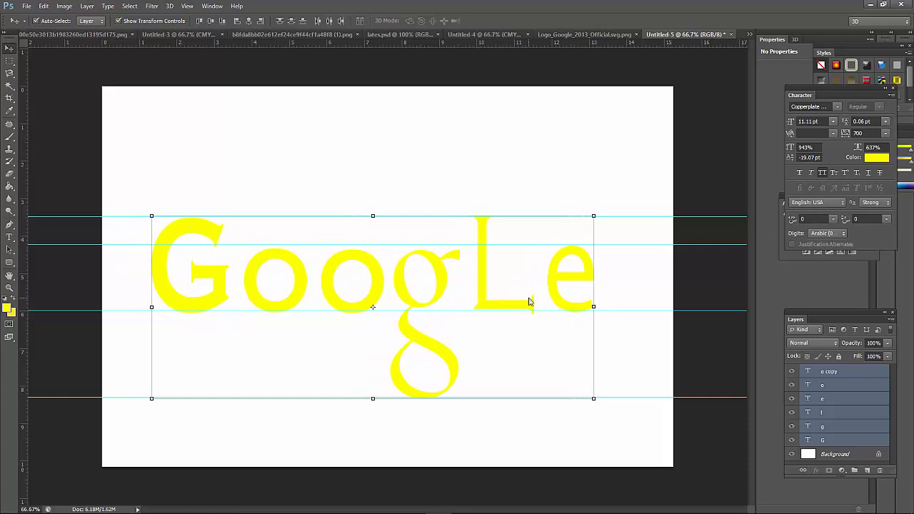
pyautogui.click(115, 74)
pyautogui.click(200, 227)
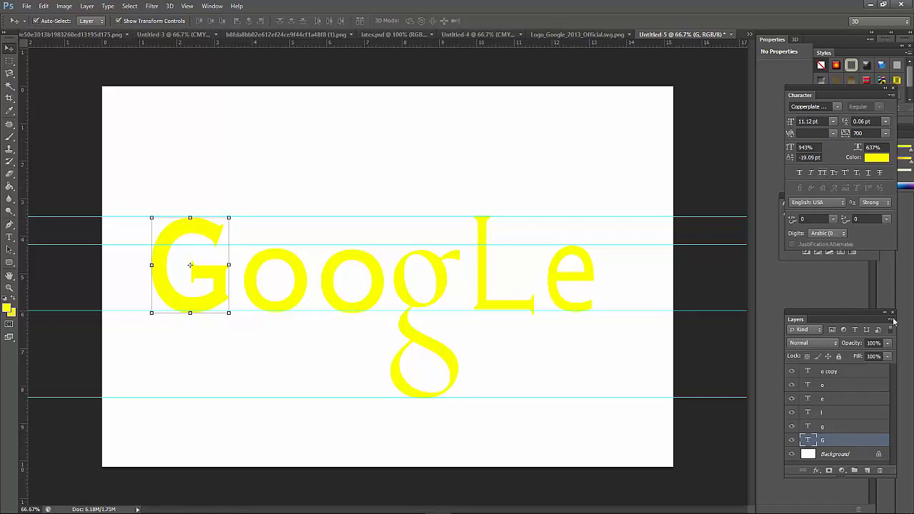
pyautogui.doubleClick(190, 265)
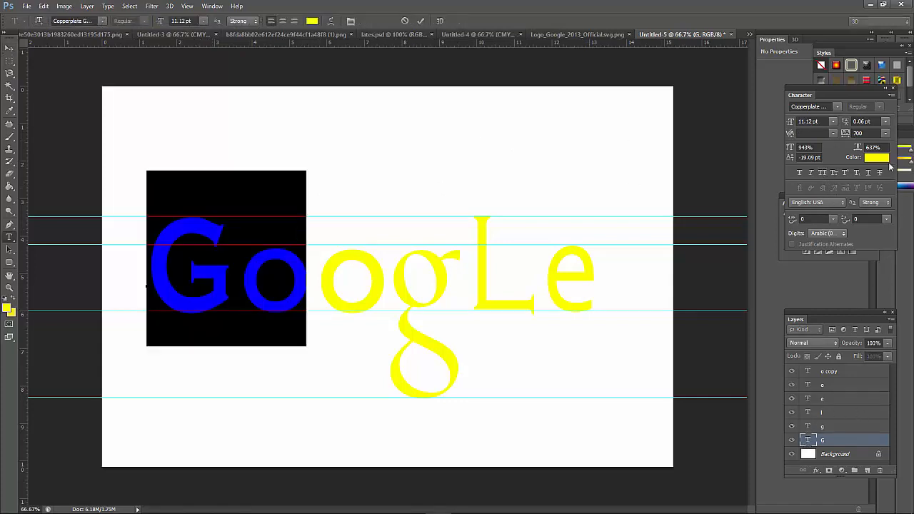
pyautogui.click(881, 159)
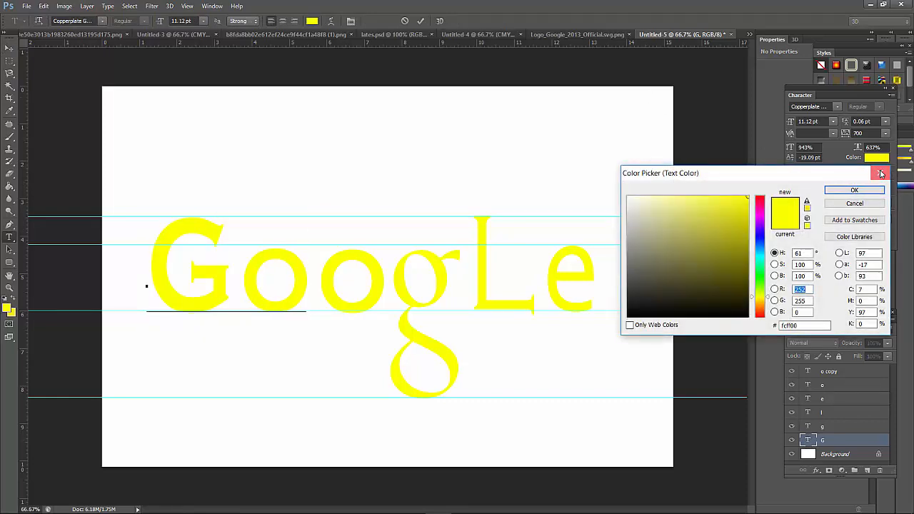
pyautogui.click(880, 173)
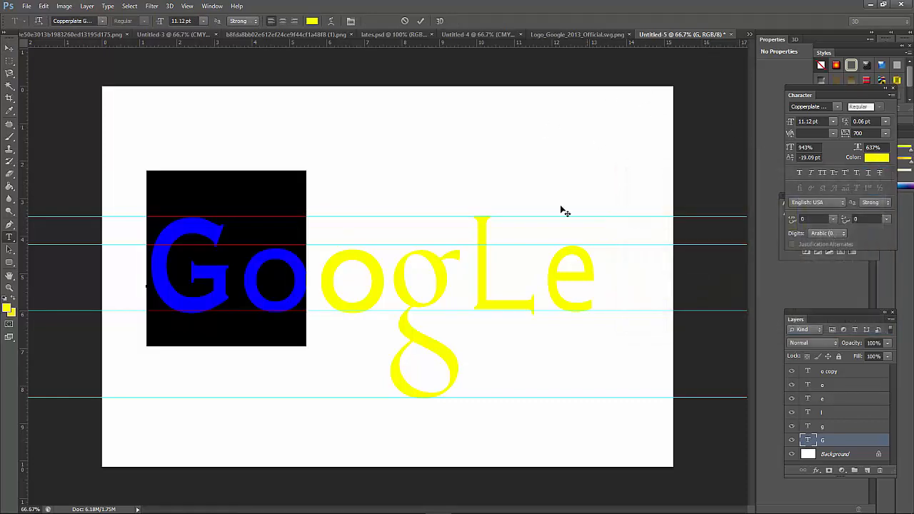
pyautogui.click(192, 256)
# Step: Sample the blue of the G in the Google logo reference as text colour #186dee and return to the lettering document
pyautogui.click(572, 34)
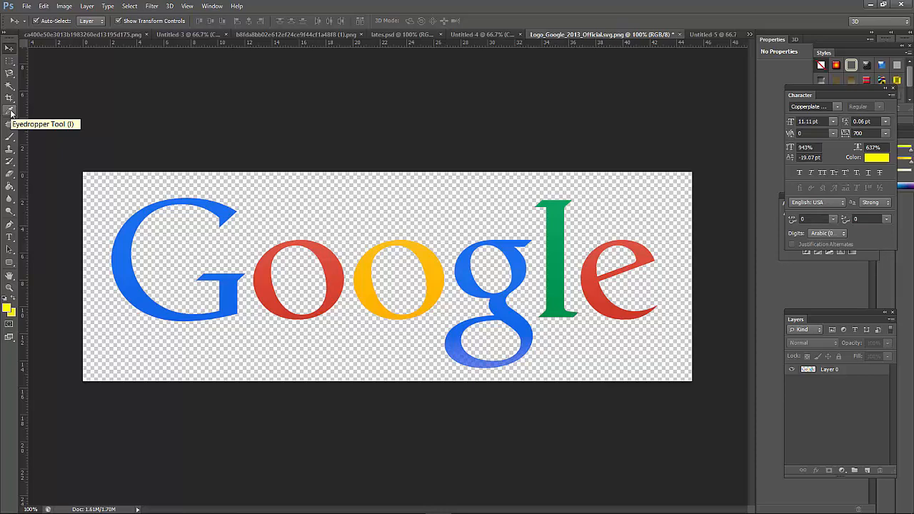
pyautogui.click(11, 113)
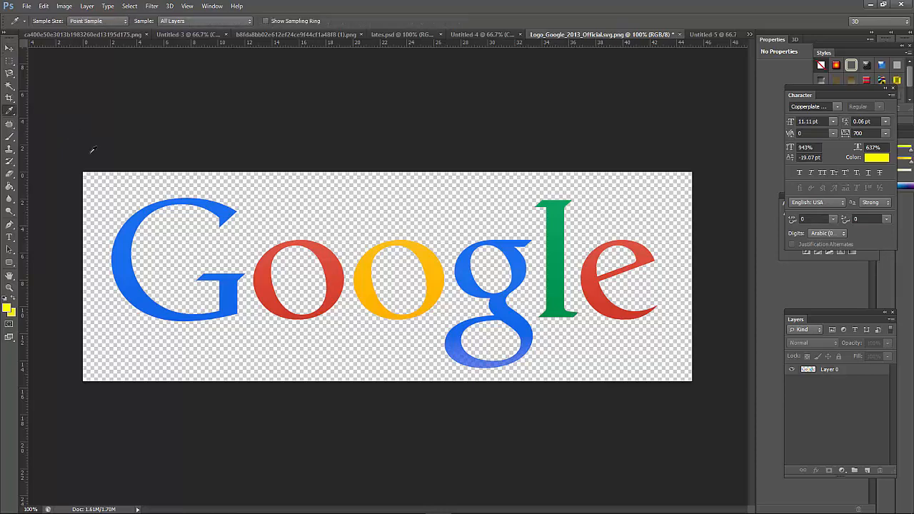
pyautogui.click(130, 227)
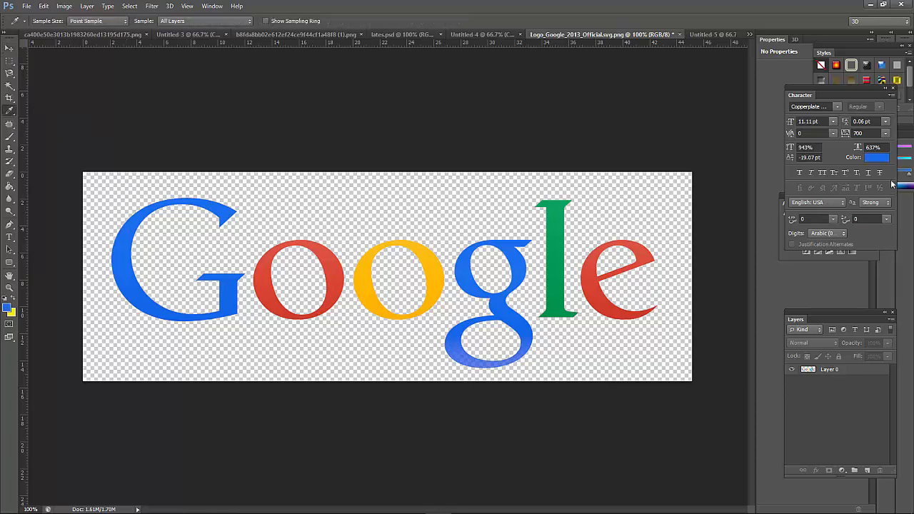
pyautogui.click(885, 158)
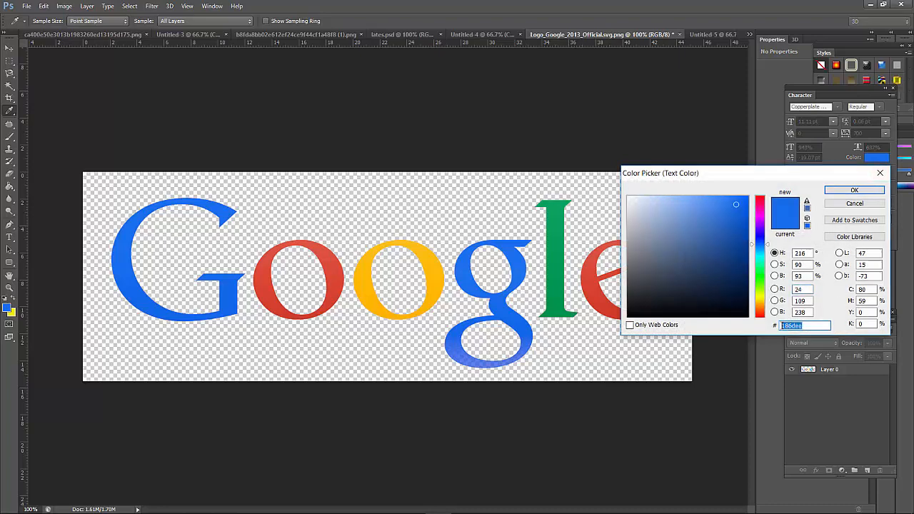
pyautogui.click(854, 190)
pyautogui.click(720, 35)
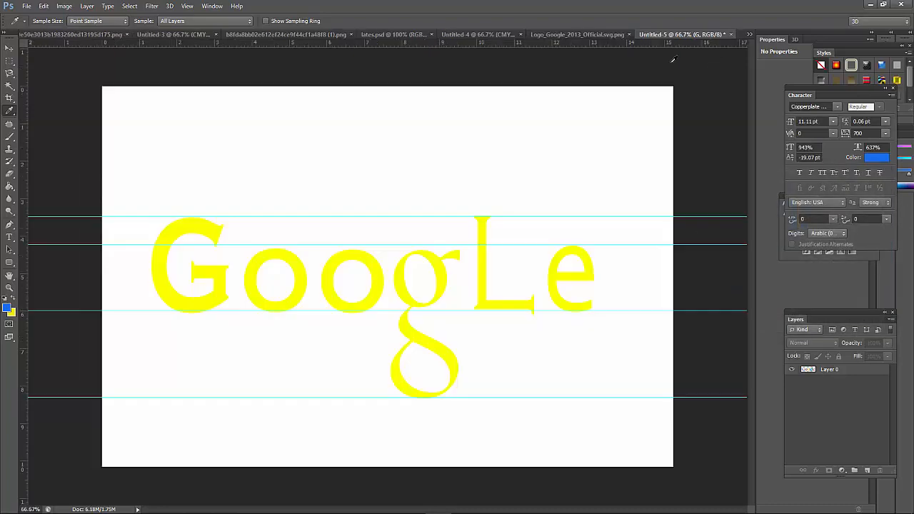
# Step: Recolour the G text layer with the sampled blue #186dee
pyautogui.doubleClick(809, 440)
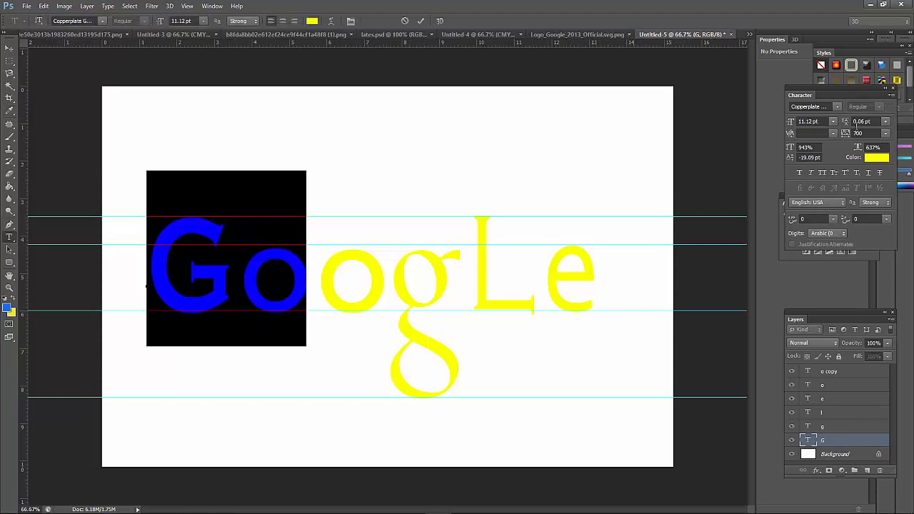
pyautogui.click(876, 159)
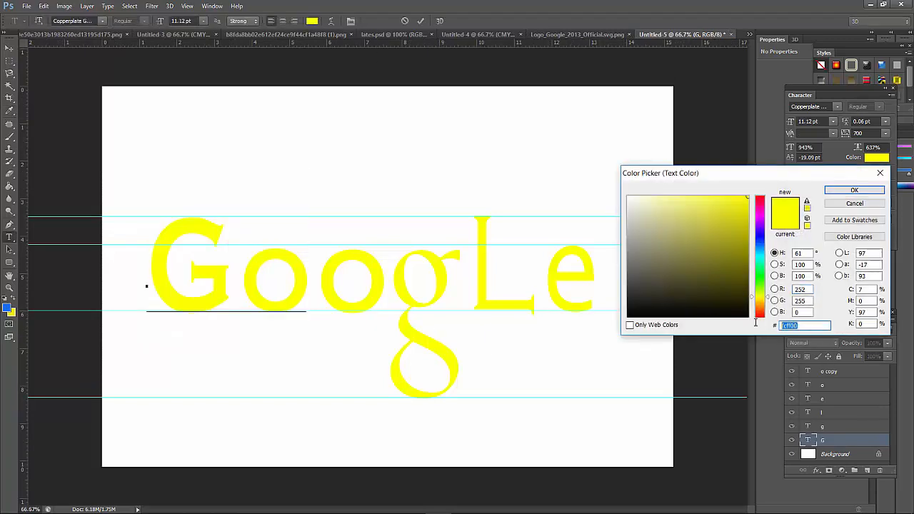
pyautogui.click(852, 190)
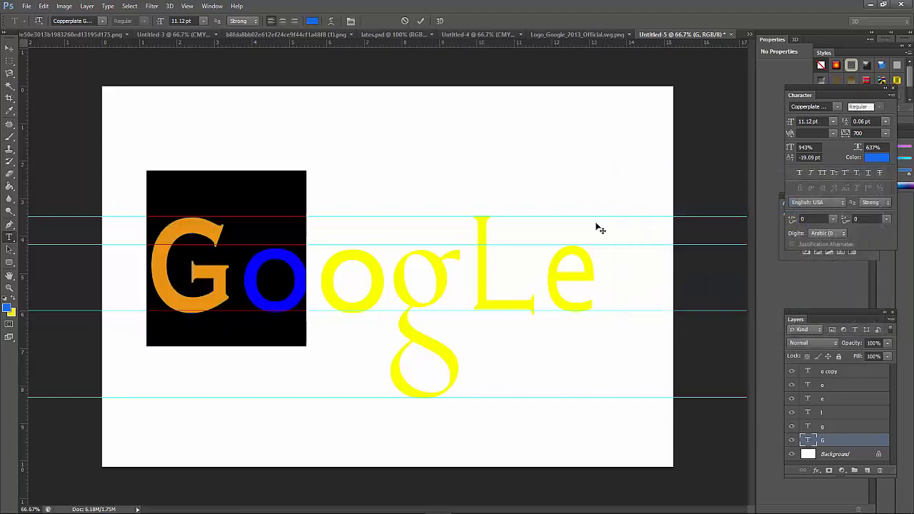
pyautogui.click(420, 21)
# Step: Sample the red of the first o in the Google logo reference as text colour #dc4a36 and return to the lettering document
pyautogui.click(559, 33)
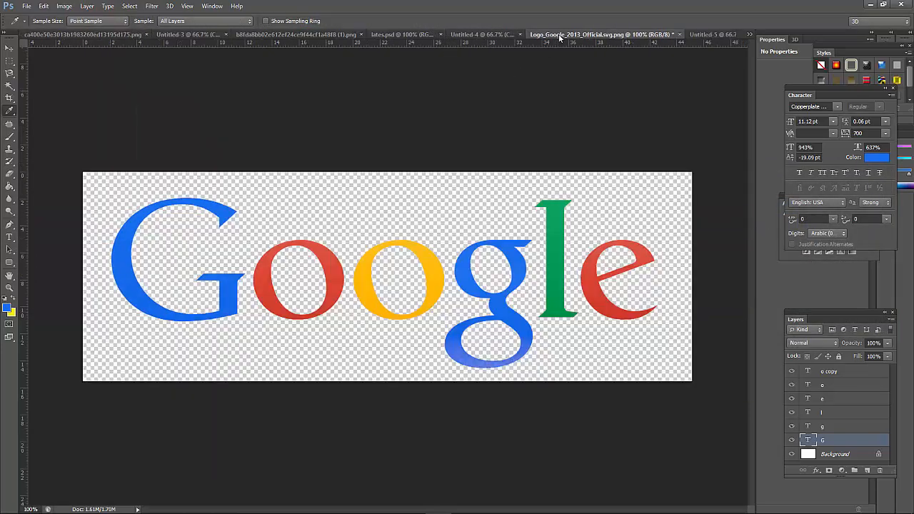
pyautogui.click(336, 271)
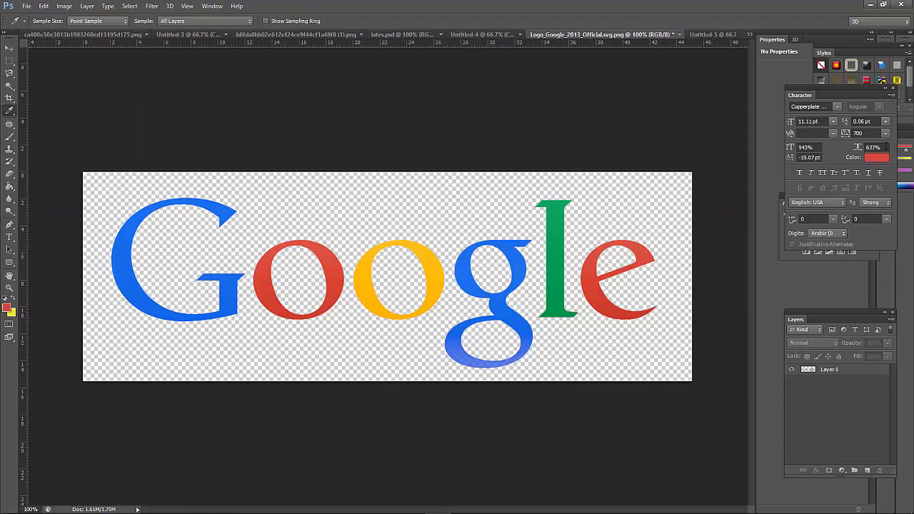
pyautogui.click(878, 157)
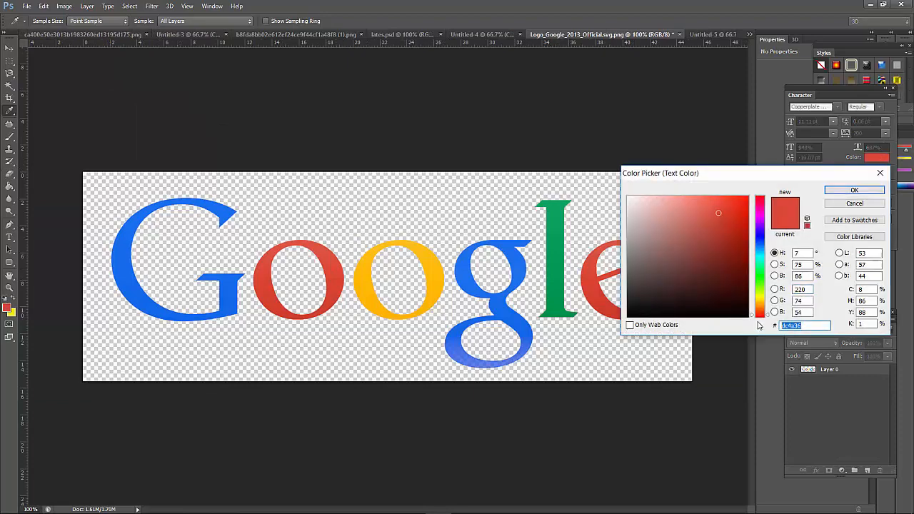
pyautogui.click(836, 190)
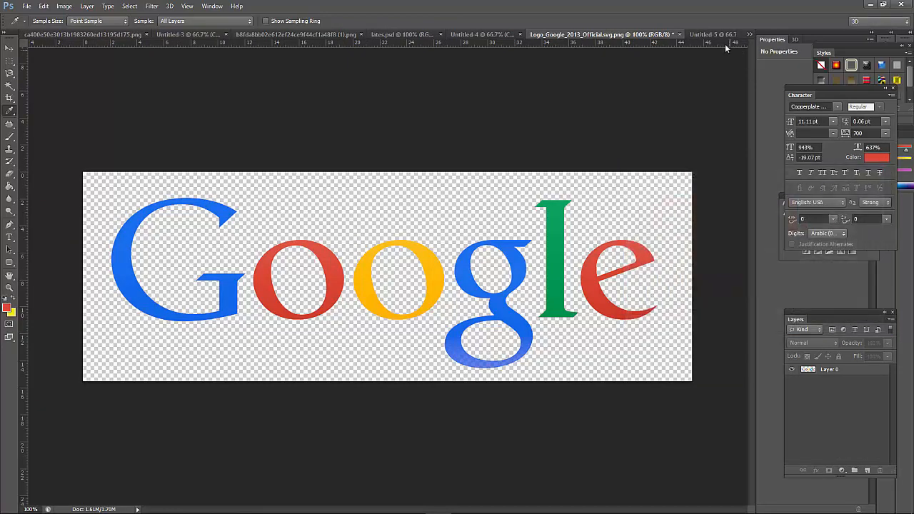
pyautogui.click(711, 36)
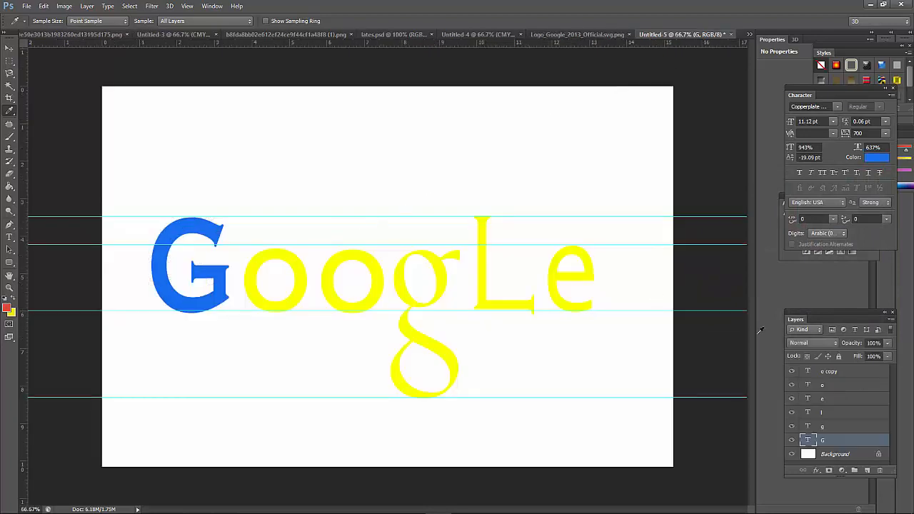
# Step: Recolour the first o text layer with the sampled red #dc4a36
pyautogui.click(821, 385)
pyautogui.doubleClick(806, 386)
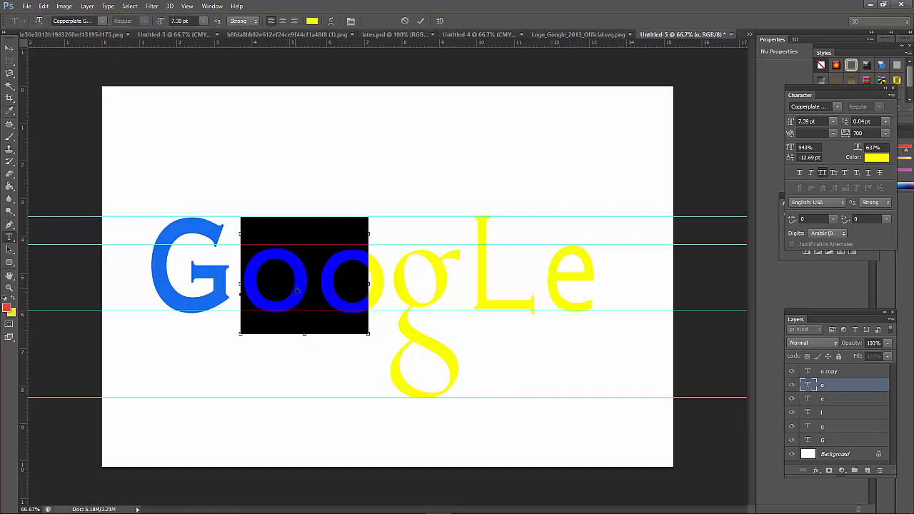
pyautogui.click(316, 21)
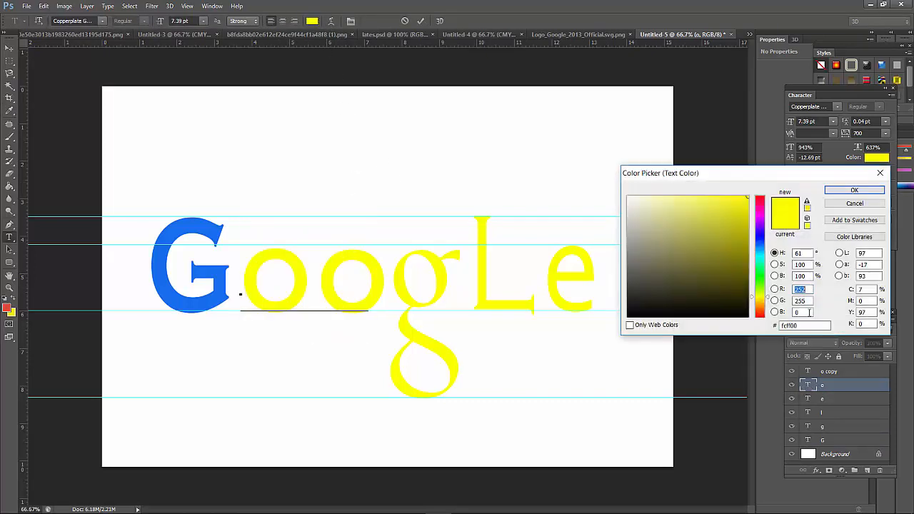
pyautogui.hotkey('ctrl', 'v')
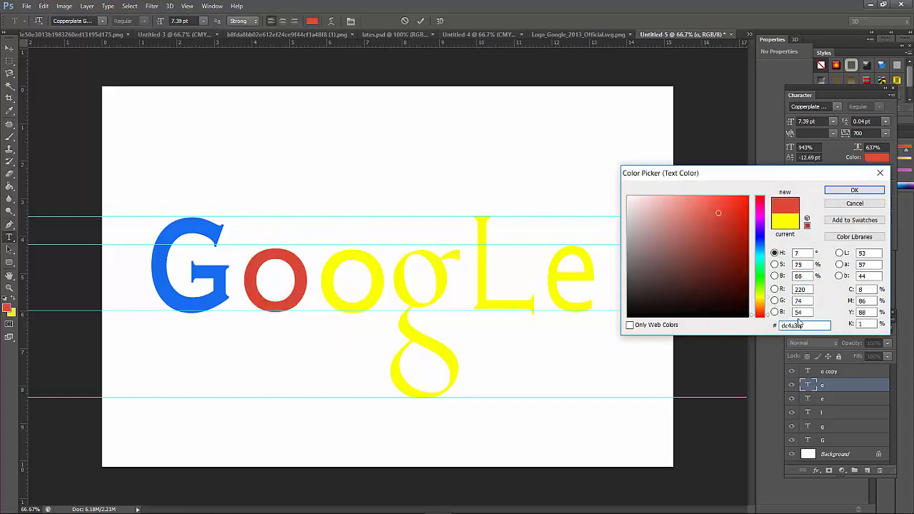
pyautogui.click(854, 190)
pyautogui.click(421, 21)
# Step: Sample the yellow of the second o in the Google logo reference as text colour #ffbc09 and return to the lettering document
pyautogui.press('i')
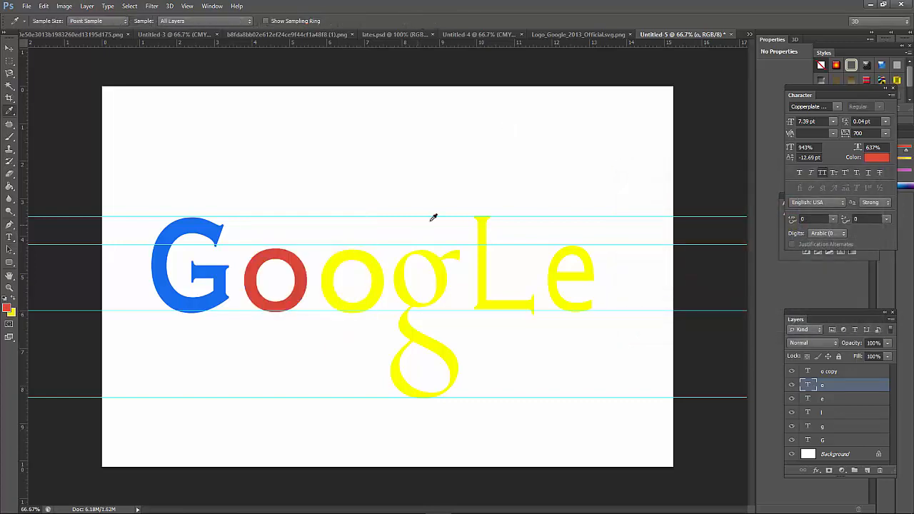
pyautogui.click(577, 34)
pyautogui.click(366, 262)
pyautogui.click(877, 157)
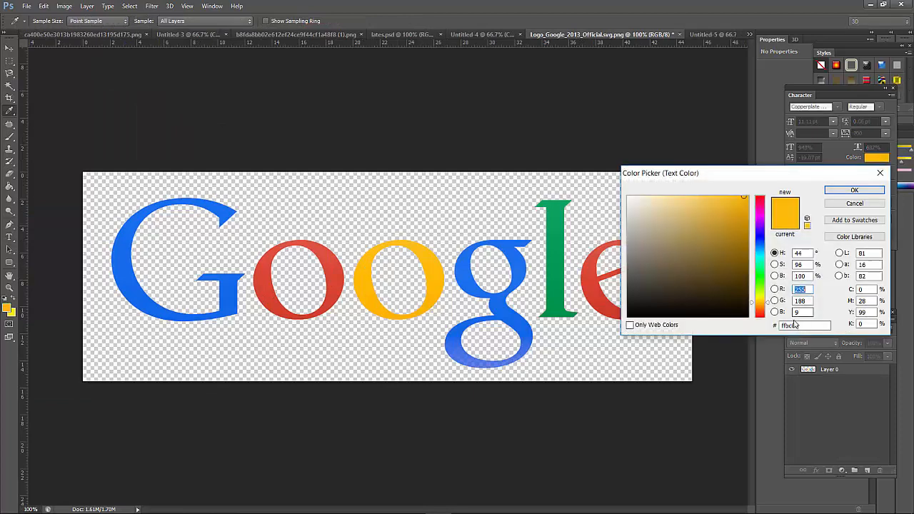
pyautogui.click(853, 190)
pyautogui.click(705, 39)
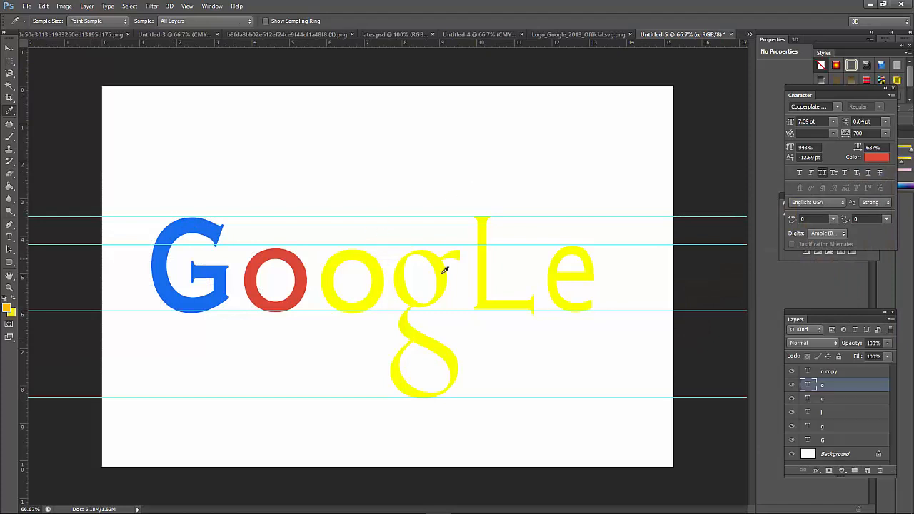
# Step: Recolour the second o text layer with the sampled yellow #ffbc09
pyautogui.click(825, 373)
pyautogui.press('t')
pyautogui.doubleClick(381, 284)
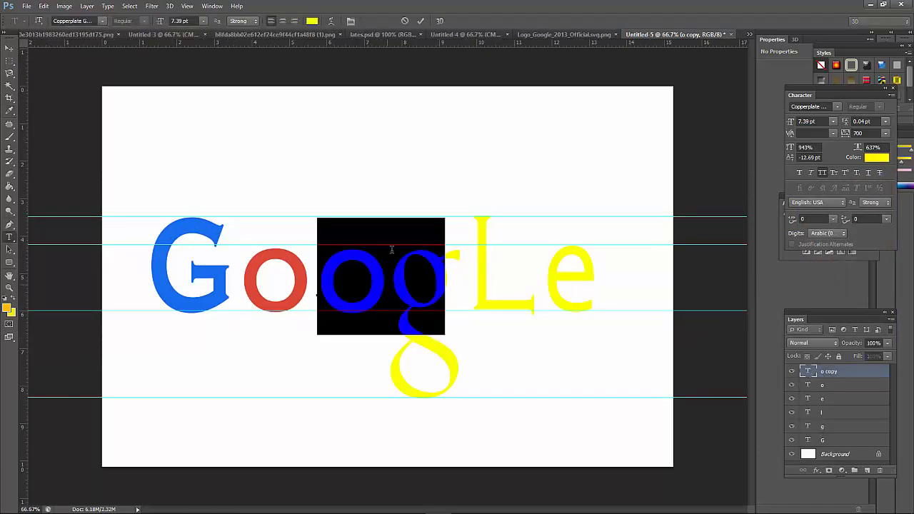
pyautogui.click(312, 20)
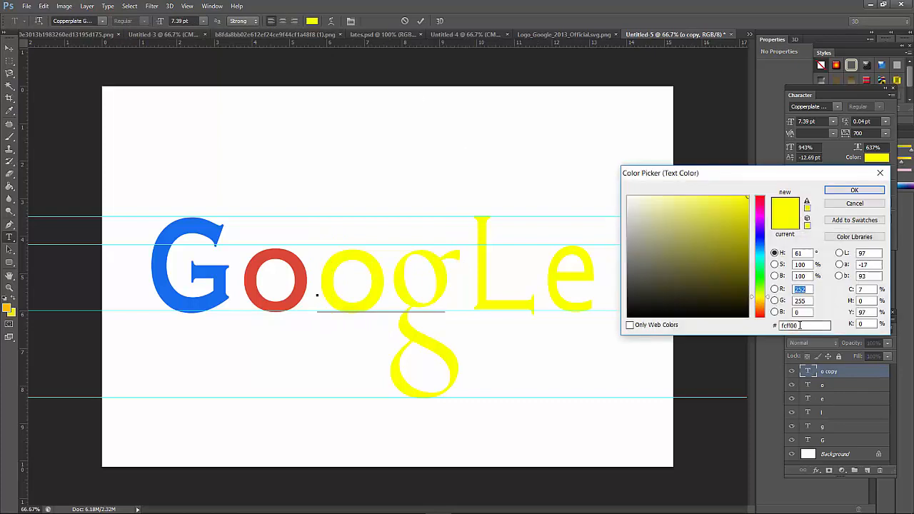
pyautogui.write('ffbc09')
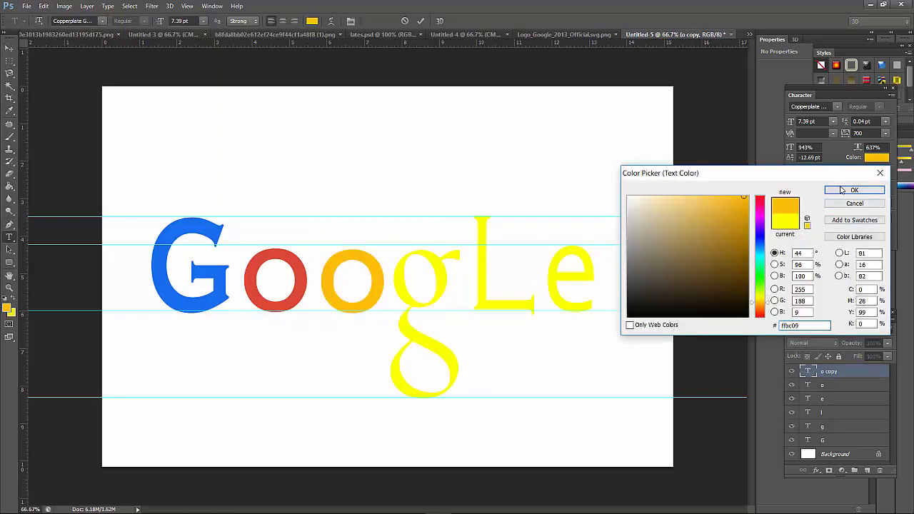
pyautogui.click(839, 190)
pyautogui.click(420, 21)
# Step: Sample the blue of the g in the Google logo reference as text colour #1d71ef and return to the lettering document
pyautogui.press('i')
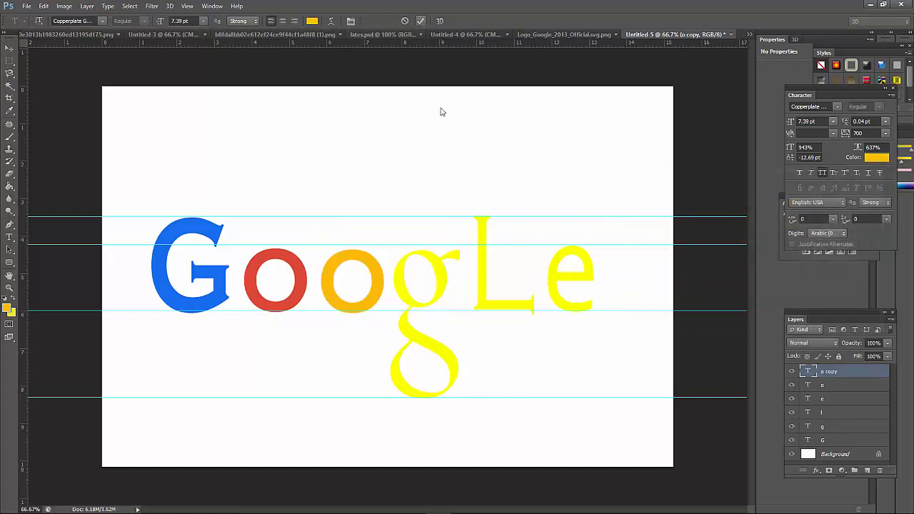
pyautogui.click(555, 35)
pyautogui.click(467, 270)
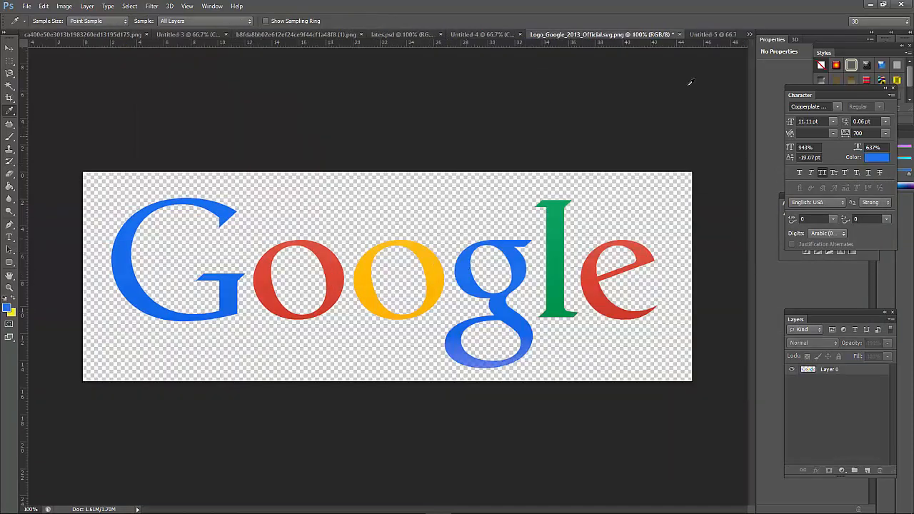
pyautogui.click(711, 34)
pyautogui.click(606, 34)
pyautogui.click(521, 264)
pyautogui.click(873, 161)
pyautogui.moveTo(828, 326); pyautogui.dragTo(755, 325)
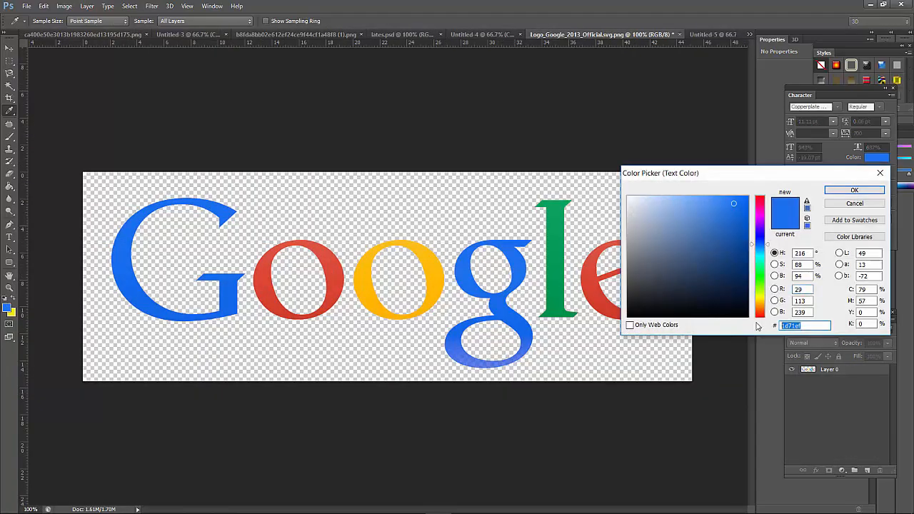
pyautogui.click(854, 190)
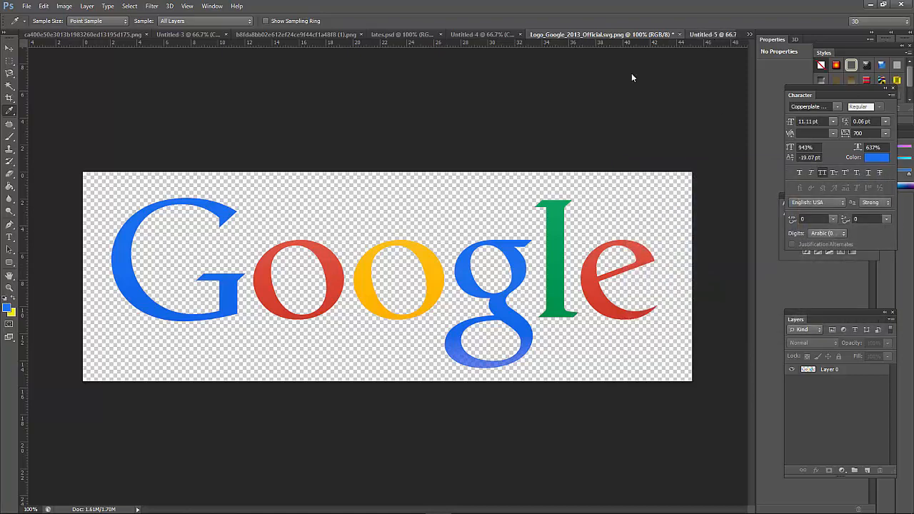
pyautogui.click(701, 36)
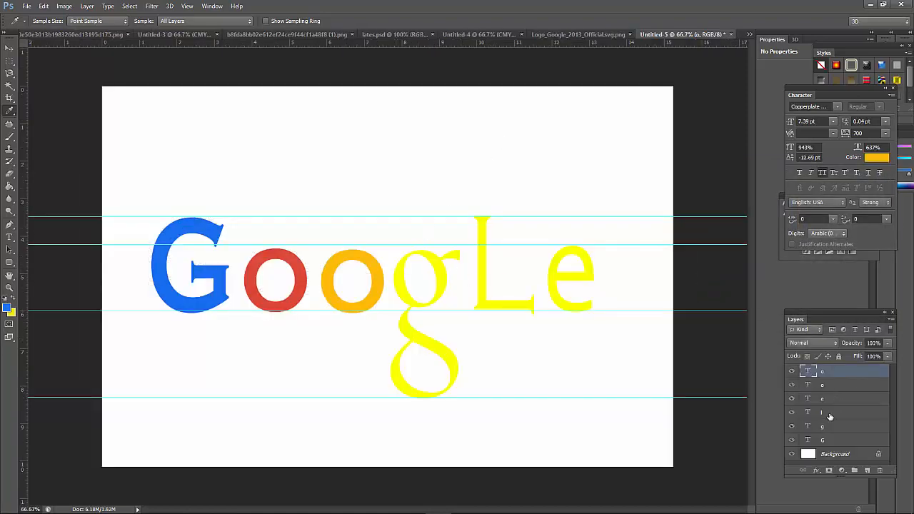
# Step: Recolour the g text layer with the sampled blue #1d71ef
pyautogui.doubleClick(808, 426)
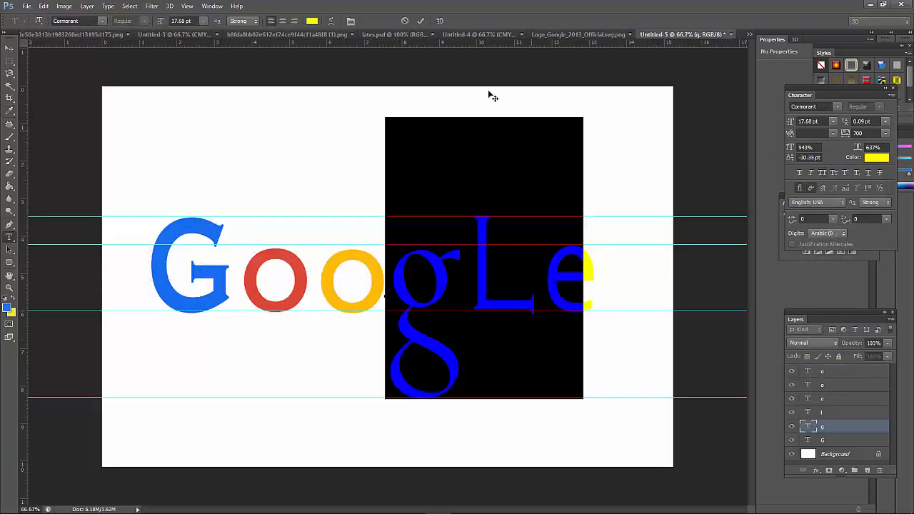
pyautogui.click(312, 21)
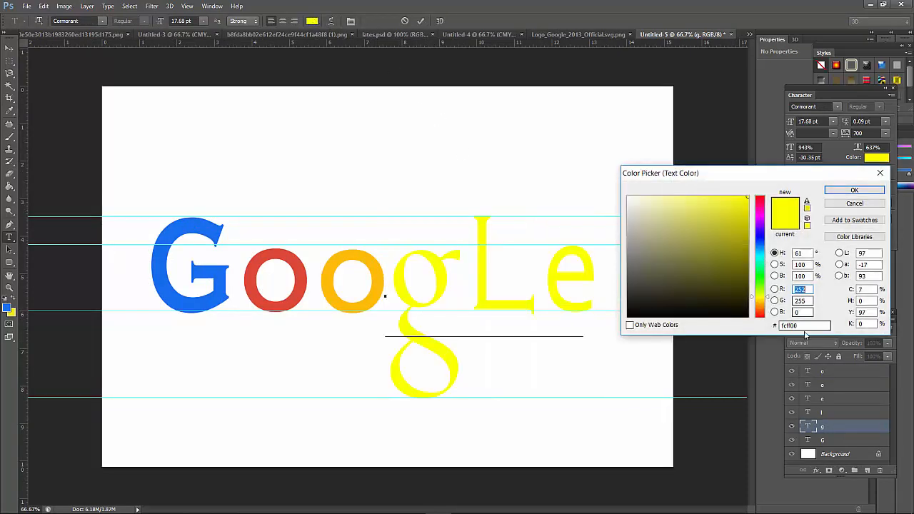
pyautogui.hotkey('ctrl', 'v')
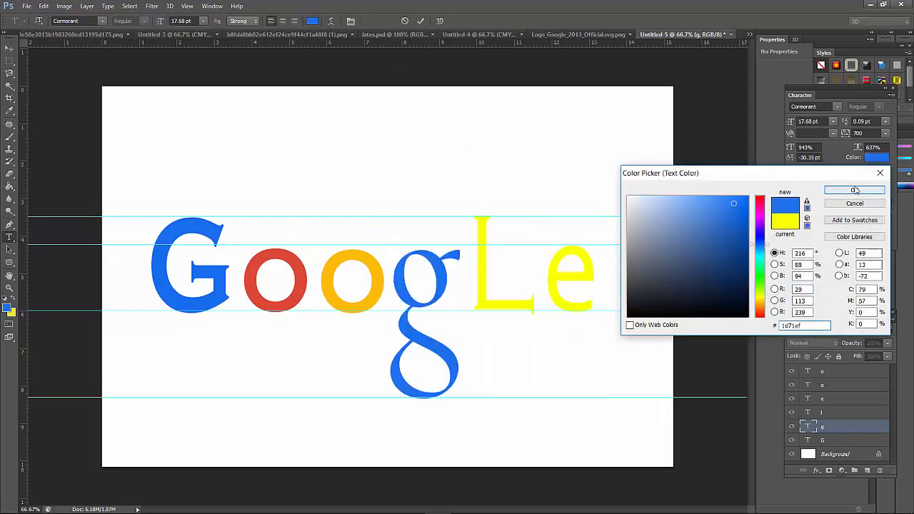
pyautogui.click(855, 191)
pyautogui.click(423, 21)
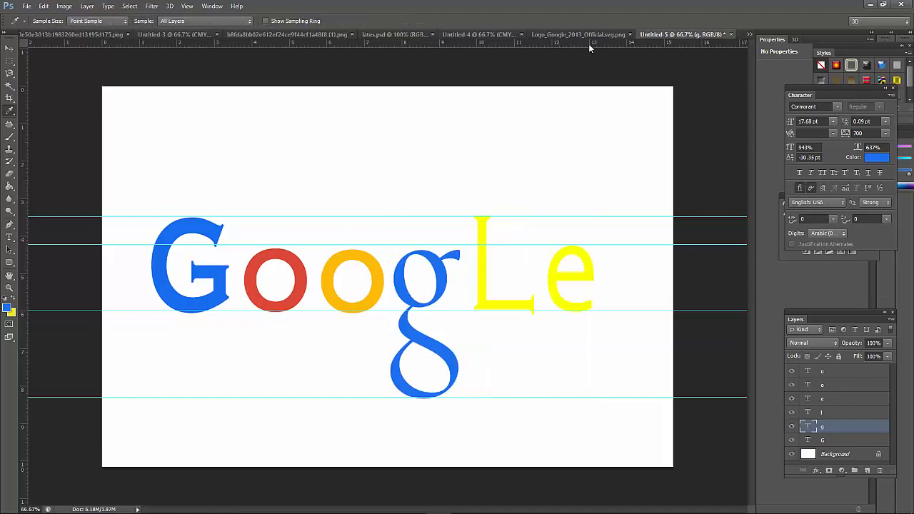
# Step: Sample the green of the l in the Google logo reference as text colour #009b58 and return to the lettering document
pyautogui.click(560, 33)
pyautogui.click(559, 255)
pyautogui.click(877, 157)
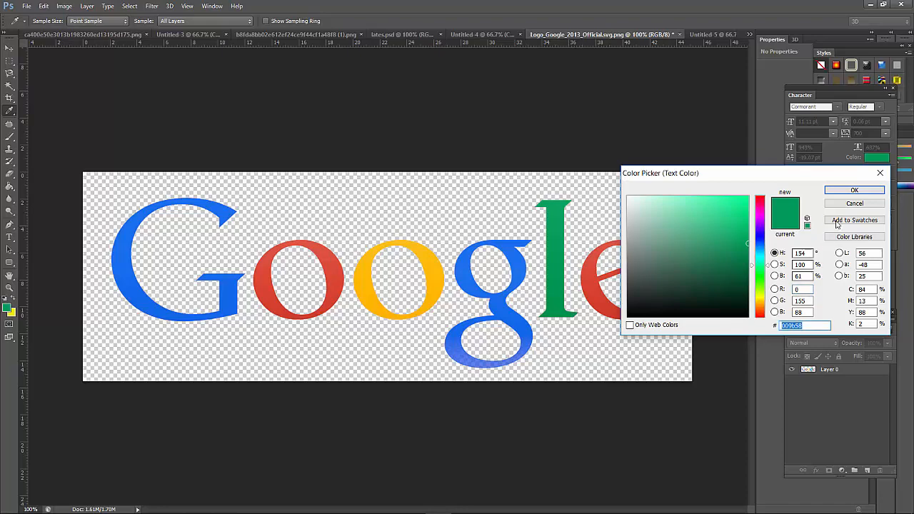
pyautogui.click(855, 190)
pyautogui.click(714, 36)
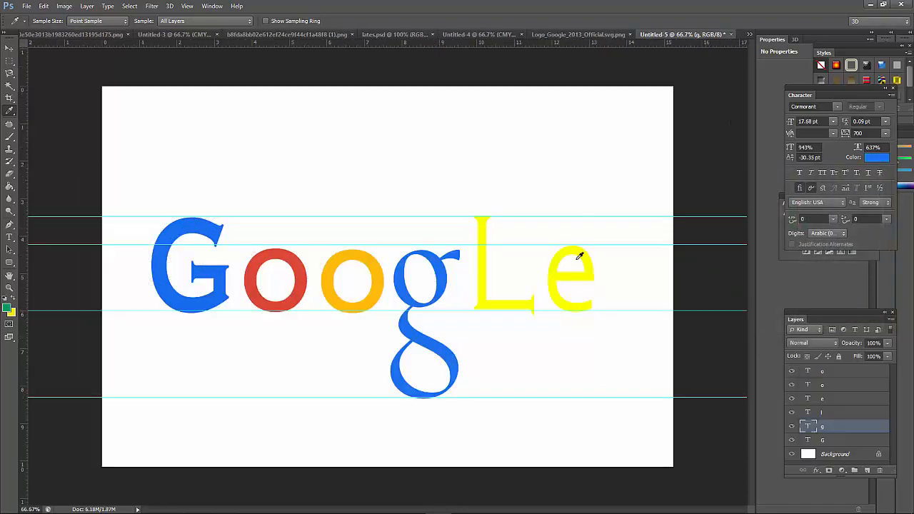
# Step: Recolour the L text layer with the sampled green #009b58
pyautogui.doubleClick(807, 412)
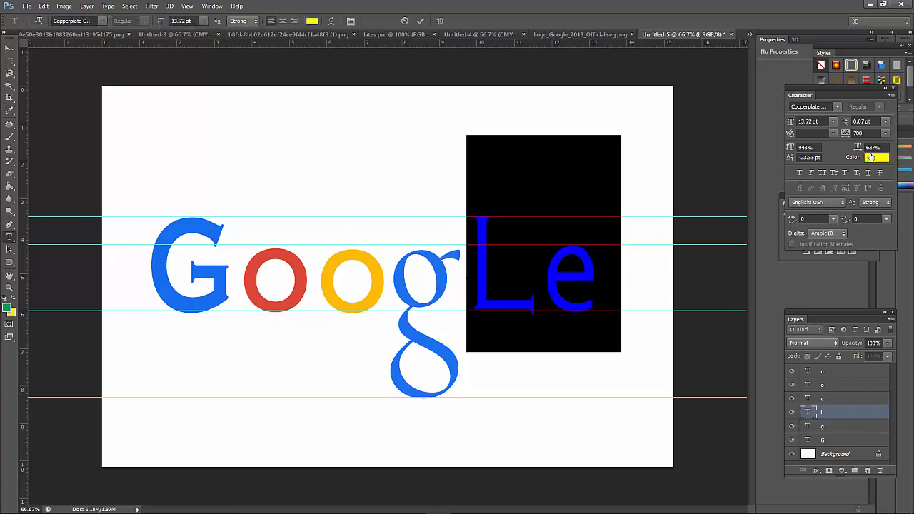
pyautogui.click(871, 157)
pyautogui.click(800, 325)
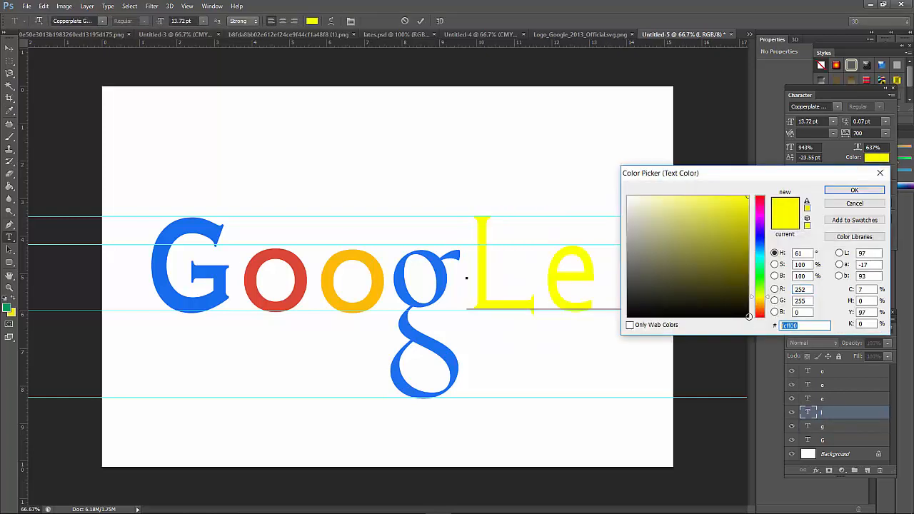
pyautogui.hotkey('ctrl', 'v')
pyautogui.click(848, 191)
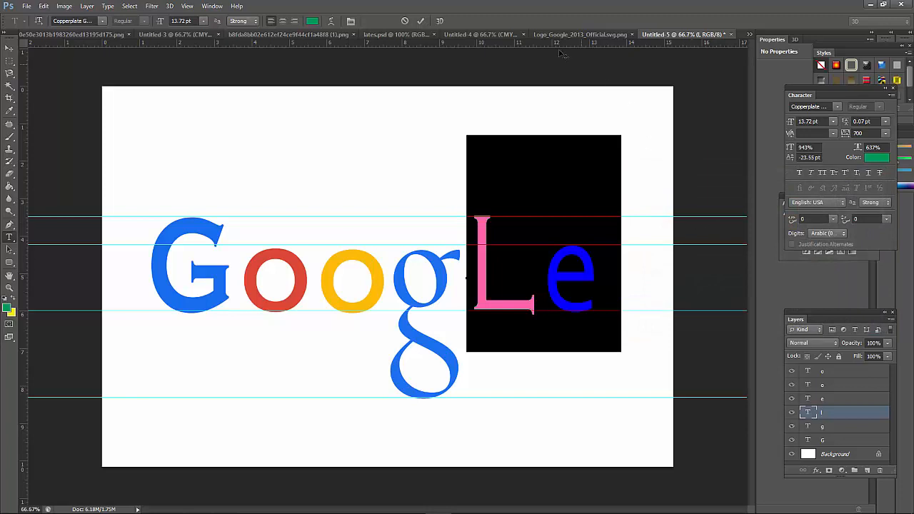
pyautogui.click(420, 21)
# Step: Select the e layer, sample the red of the e in the Google logo reference as text colour #dd5240, and return to the lettering document
pyautogui.press('i')
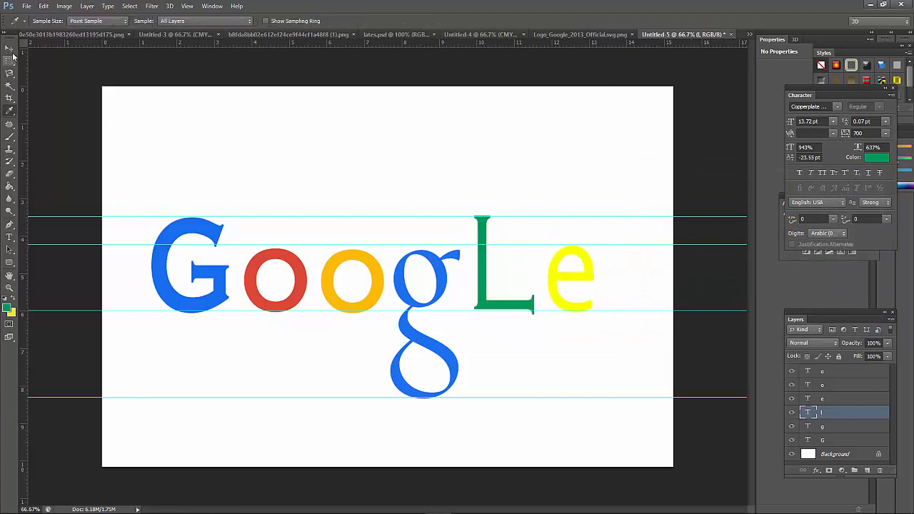
pyautogui.click(811, 398)
pyautogui.click(584, 33)
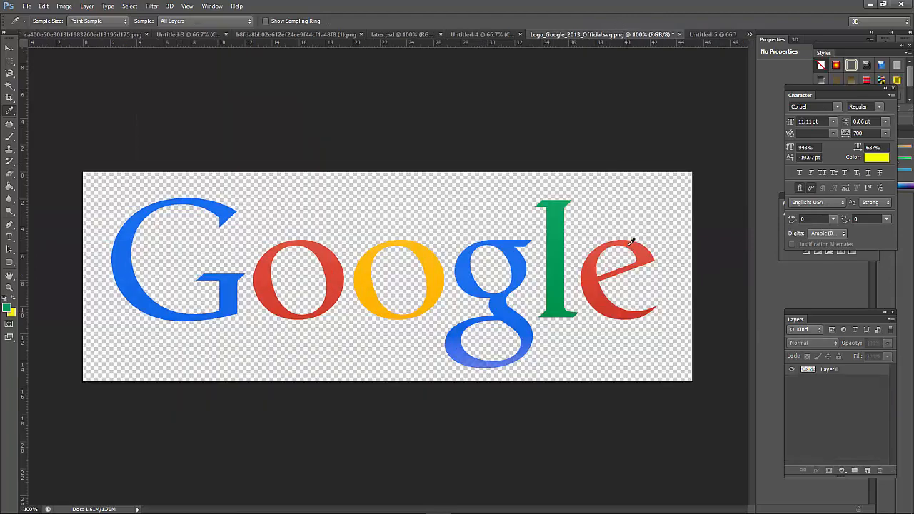
pyautogui.click(887, 157)
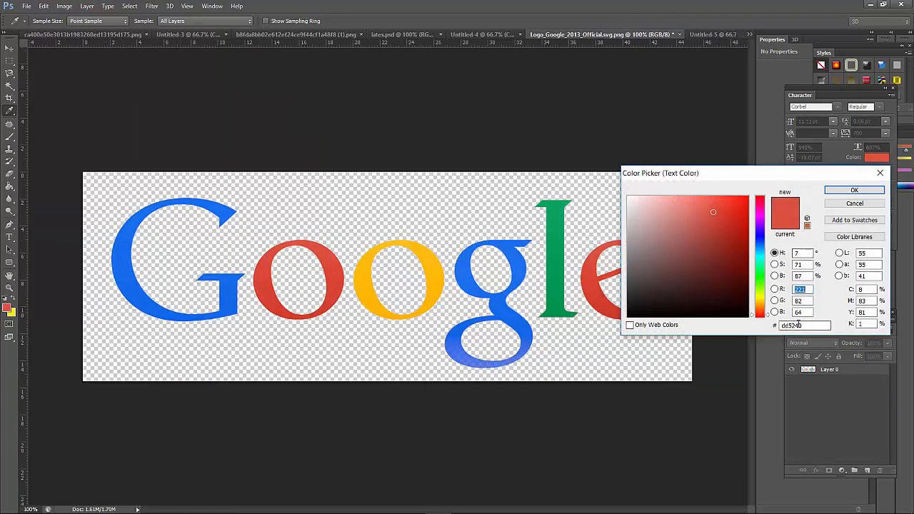
pyautogui.click(855, 190)
pyautogui.click(715, 34)
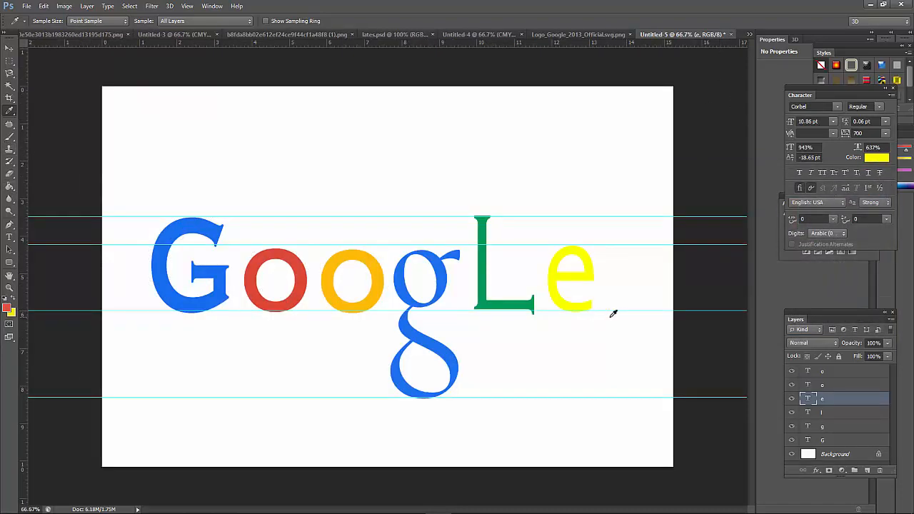
# Step: Recolour the e text layer with the sampled red #dd5240
pyautogui.doubleClick(808, 399)
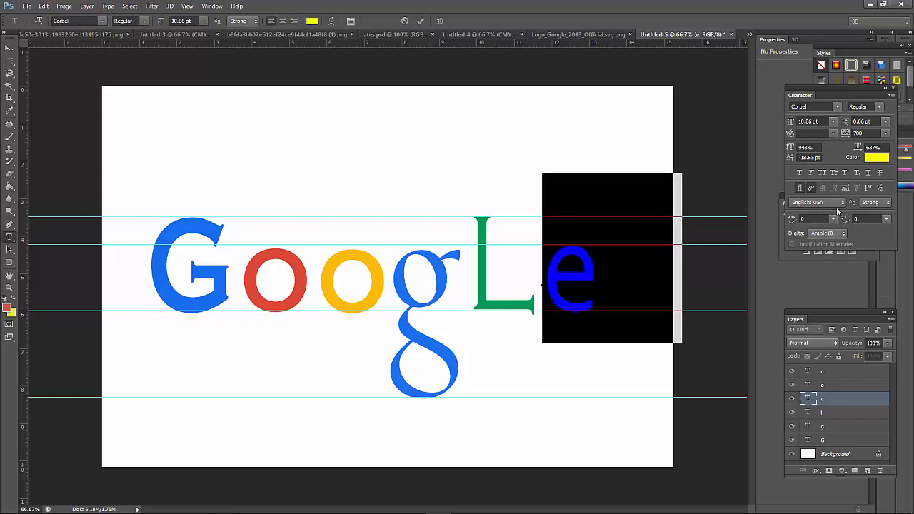
pyautogui.click(878, 157)
pyautogui.moveTo(811, 325); pyautogui.dragTo(727, 316)
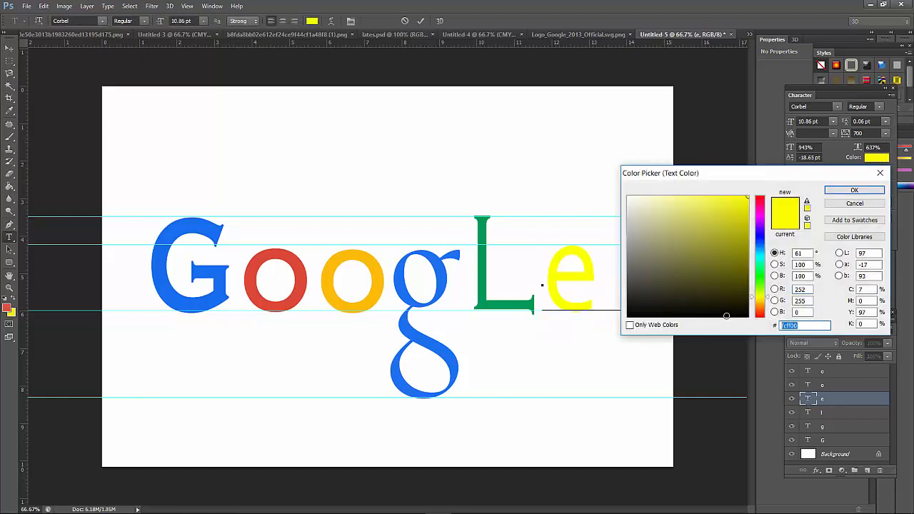
pyautogui.write('dd5240')
pyautogui.click(850, 191)
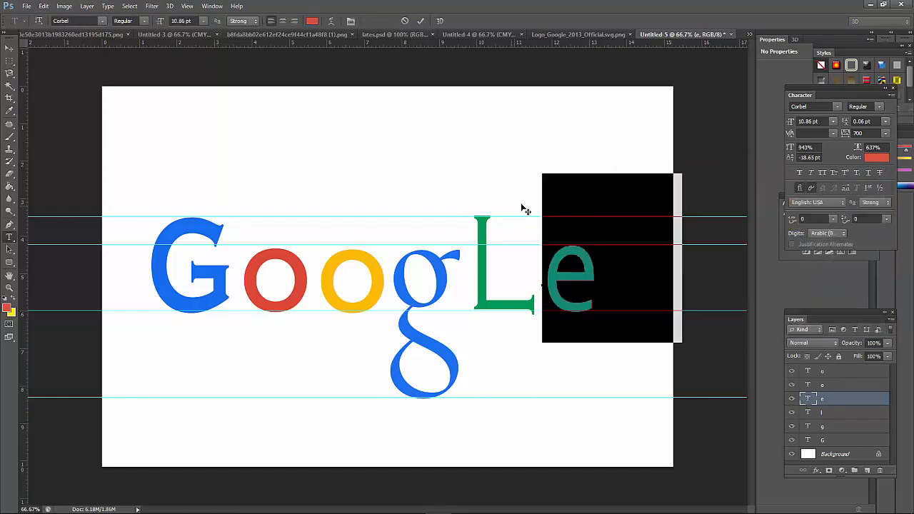
pyautogui.click(421, 21)
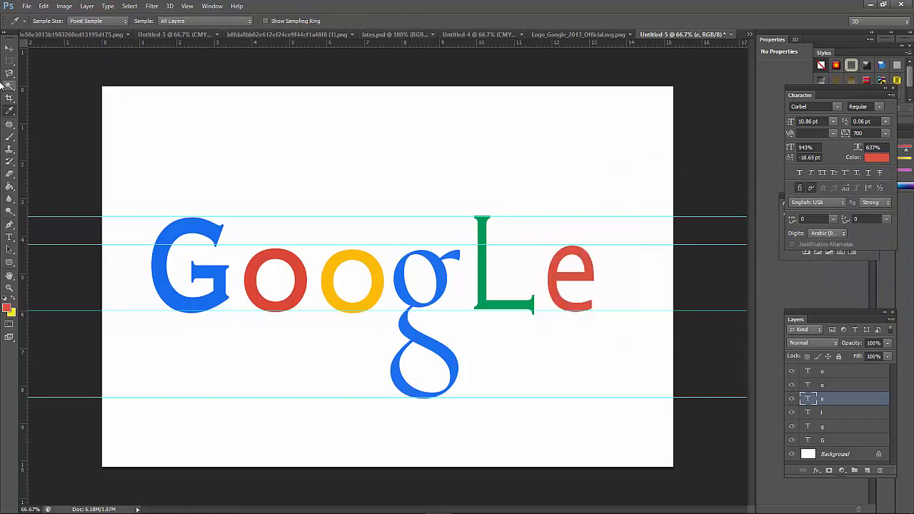
# Step: Move all six letter layers together to centre the word horizontally on the canvas, and compare it with the Google logo reference
pyautogui.click(9, 65)
pyautogui.click(9, 48)
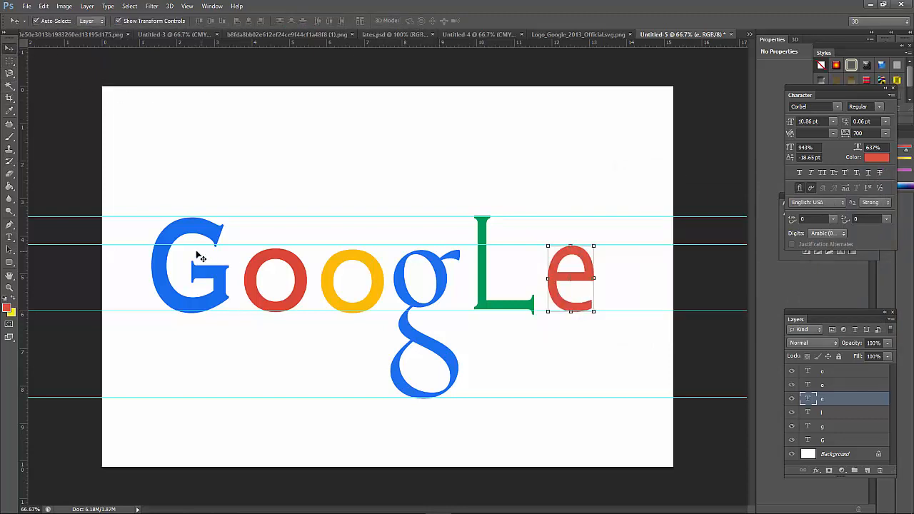
pyautogui.moveTo(151, 180); pyautogui.dragTo(584, 340)
pyautogui.moveTo(569, 307); pyautogui.dragTo(583, 308)
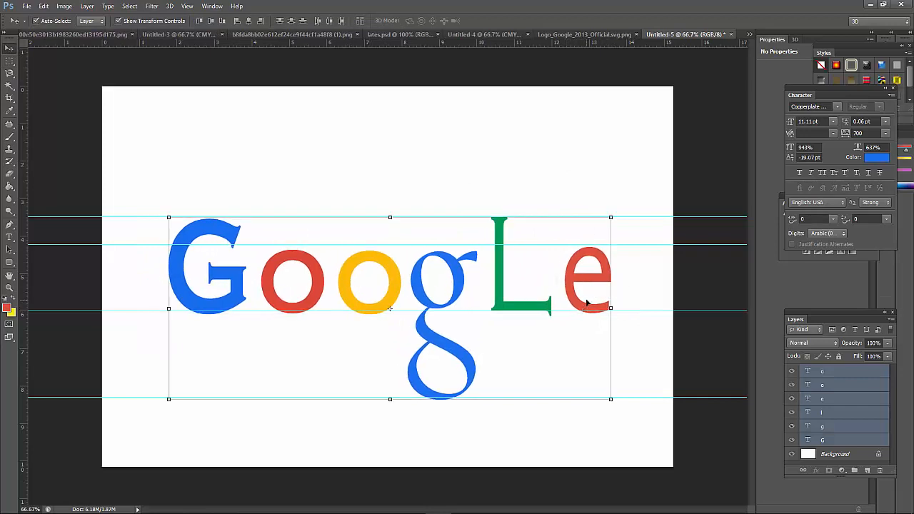
pyautogui.click(143, 87)
pyautogui.click(584, 34)
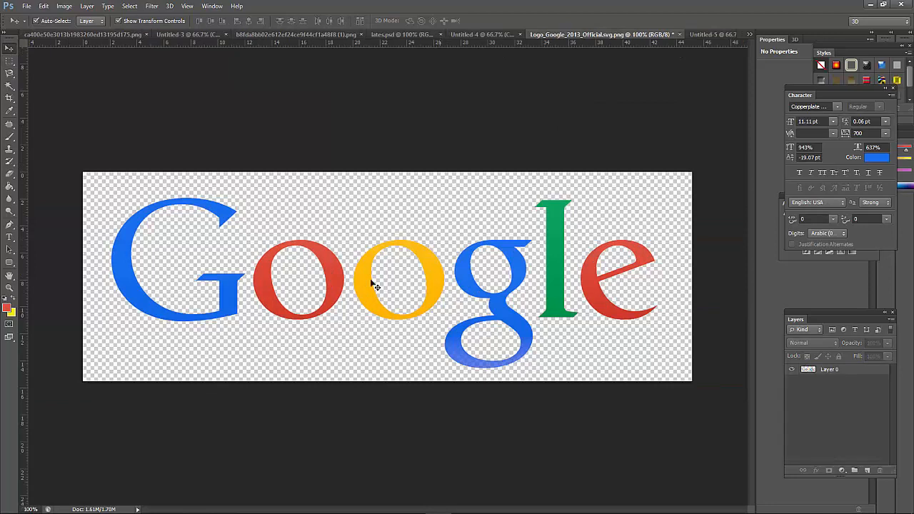
pyautogui.click(713, 34)
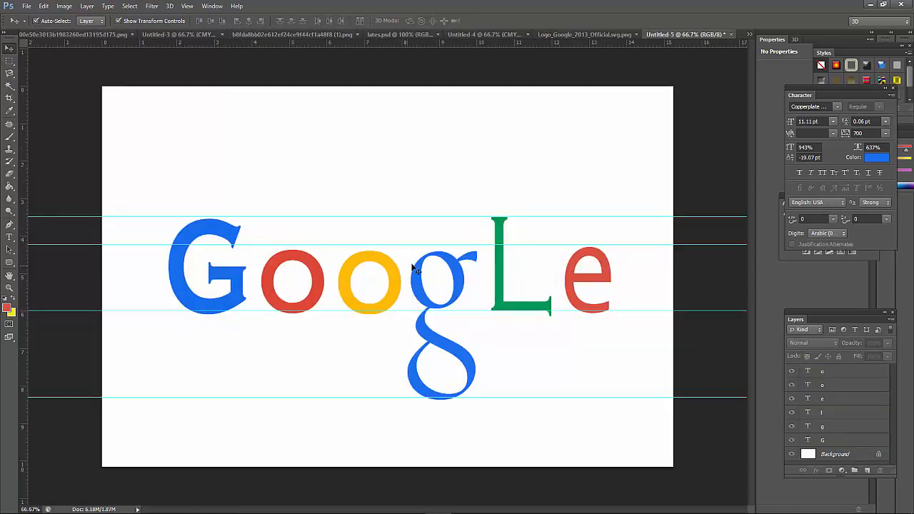
pyautogui.click(9, 60)
pyautogui.moveTo(107, 167); pyautogui.dragTo(668, 408)
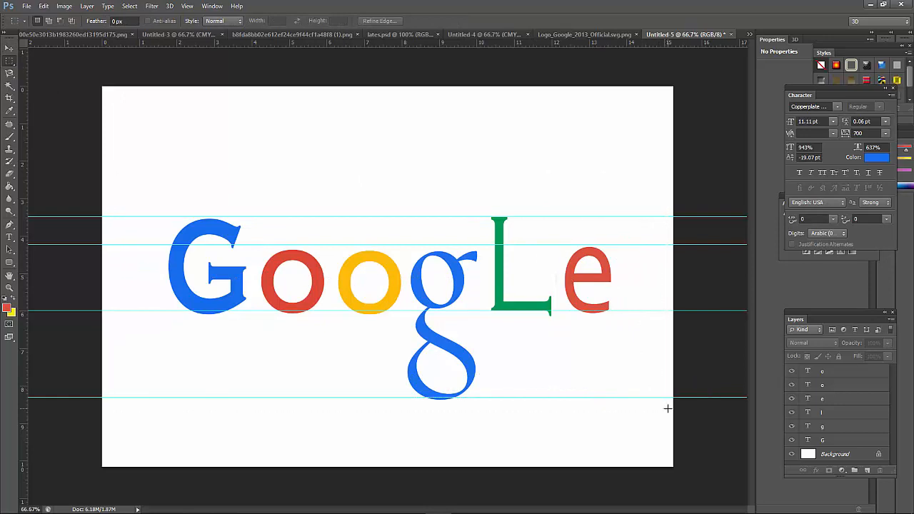
pyautogui.click(10, 47)
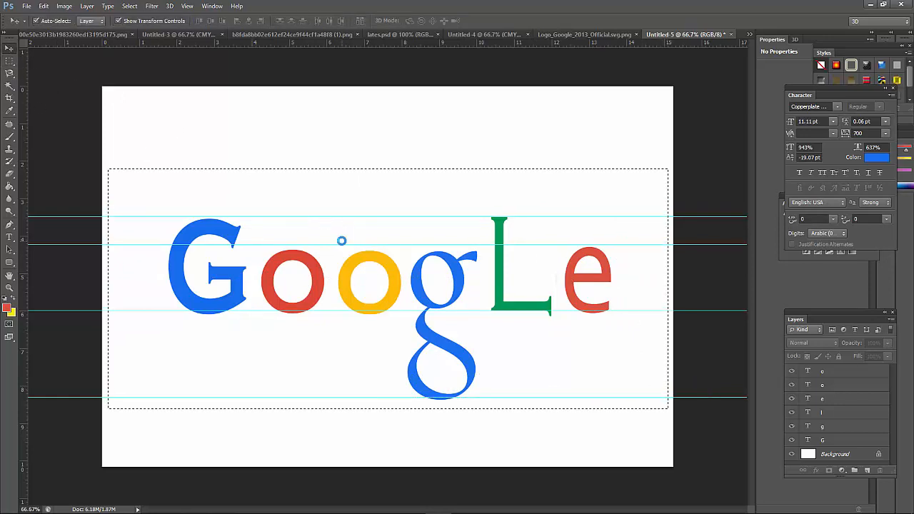
pyautogui.click(340, 239)
pyautogui.click(473, 195)
pyautogui.click(10, 60)
# Step: Crop the canvas on all four sides to a wide rectangle fitting closely around the Google lettering
pyautogui.click(10, 97)
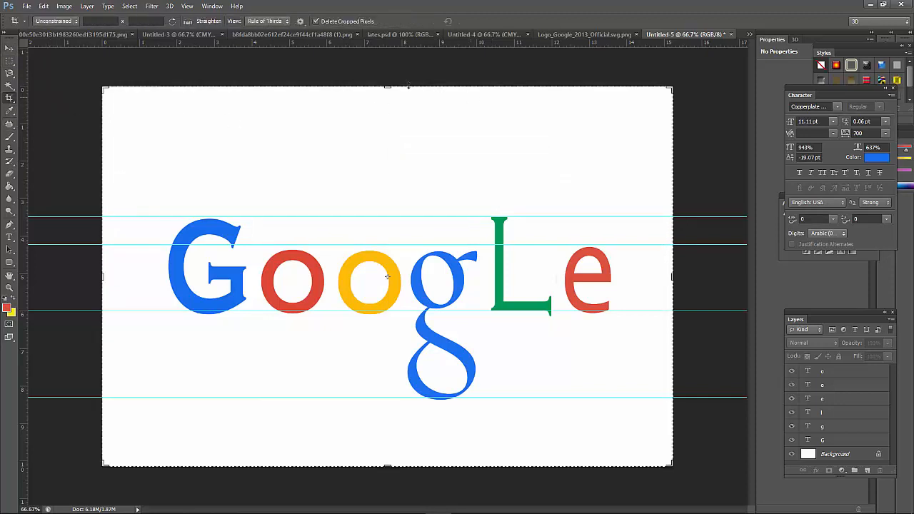
pyautogui.moveTo(402, 93)
pyautogui.mouseDown()
pyautogui.moveTo(388, 90)
pyautogui.moveTo(388, 146)
pyautogui.mouseUp()
pyautogui.moveTo(388, 406); pyautogui.dragTo(388, 375)
pyautogui.moveTo(672, 276); pyautogui.dragTo(651, 271)
pyautogui.moveTo(127, 277); pyautogui.dragTo(159, 283)
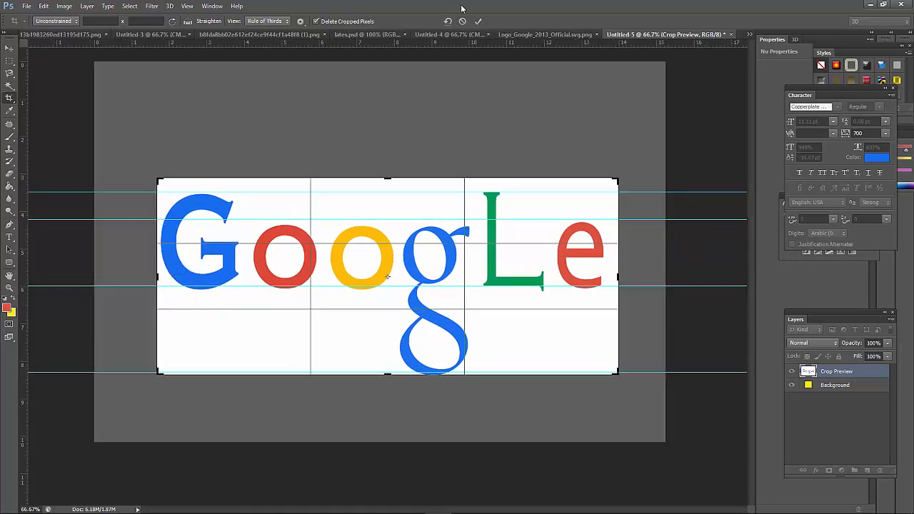
pyautogui.click(478, 21)
pyautogui.press('v')
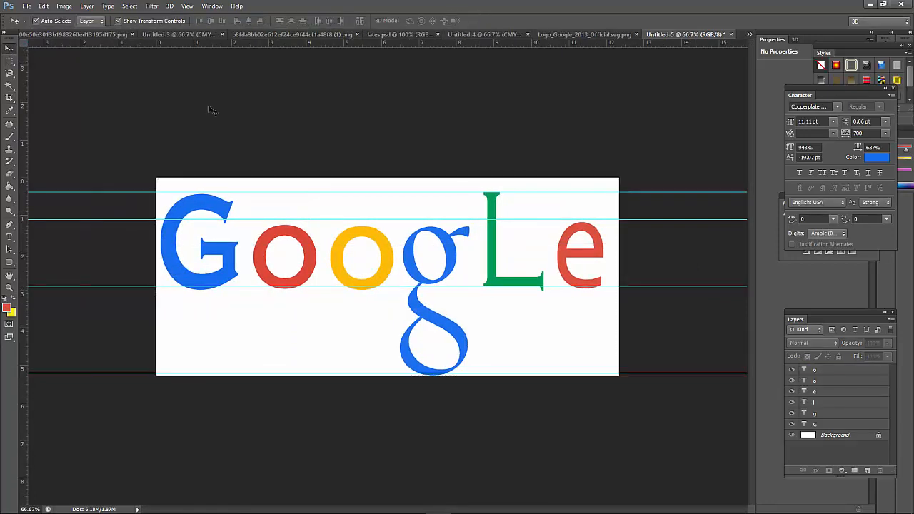